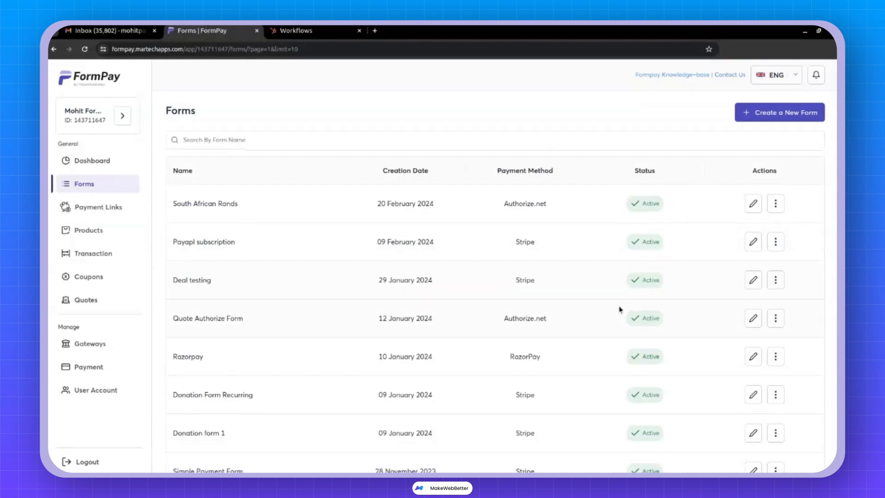
On the Workflows page, create a blank contact-based workflow from scratch.
scroll(620, 309, down, 2)
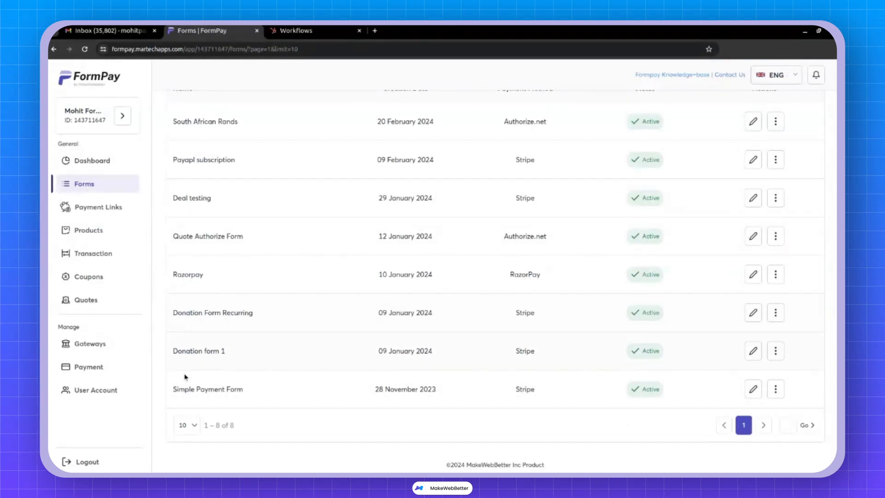
scroll(287, 381, up, 2)
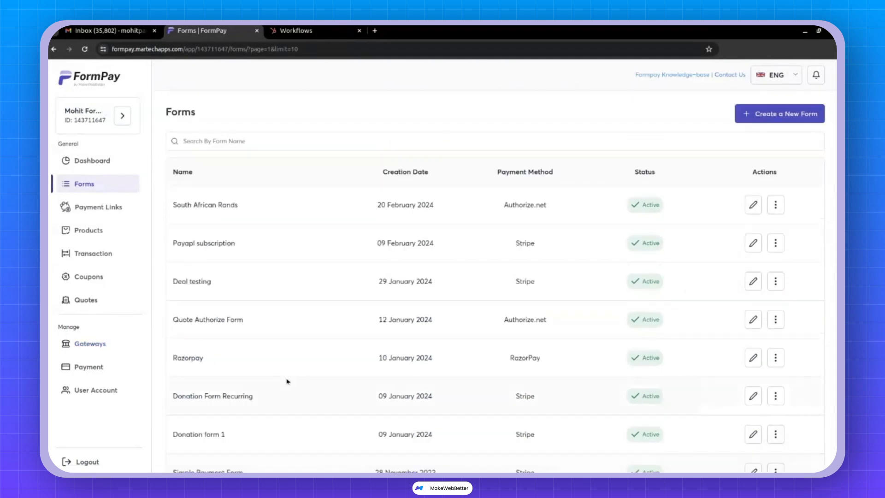
click(321, 34)
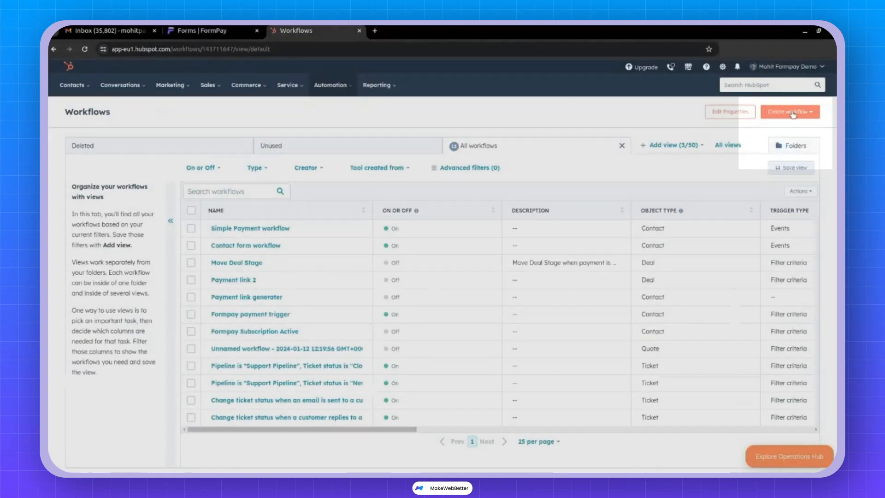
click(788, 113)
click(791, 132)
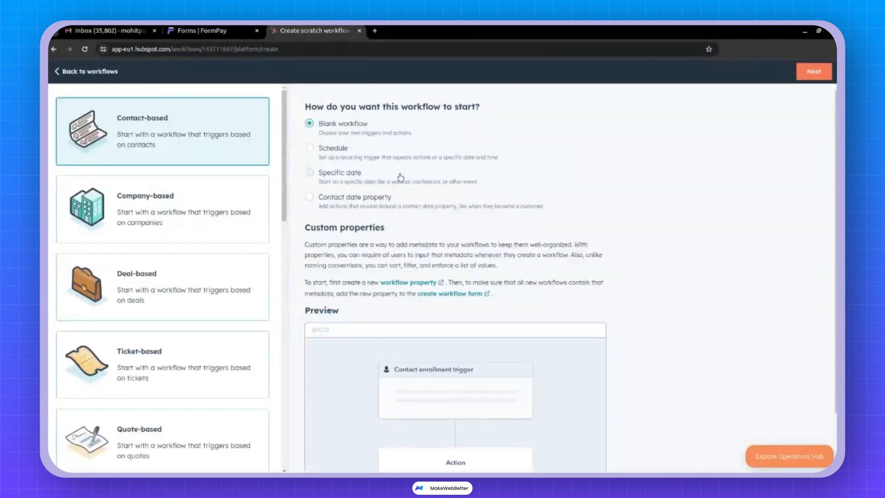
click(811, 76)
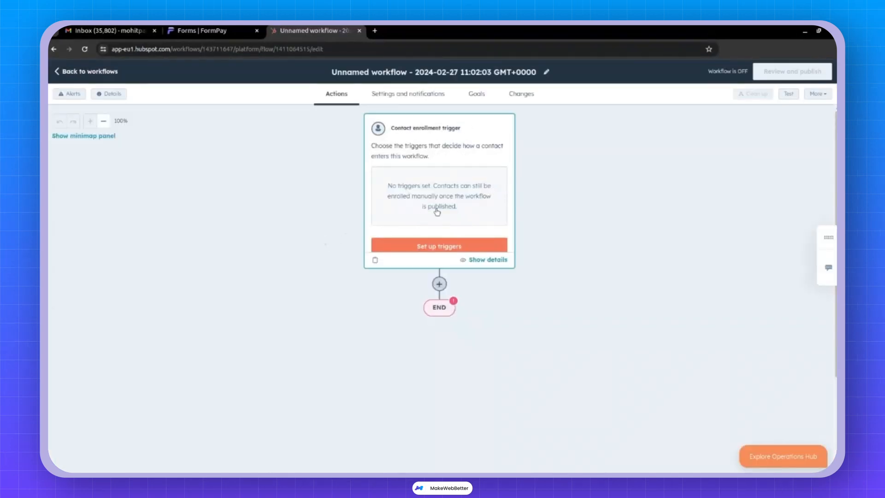
Choose Form submission as the event that enrolls contacts.
click(439, 246)
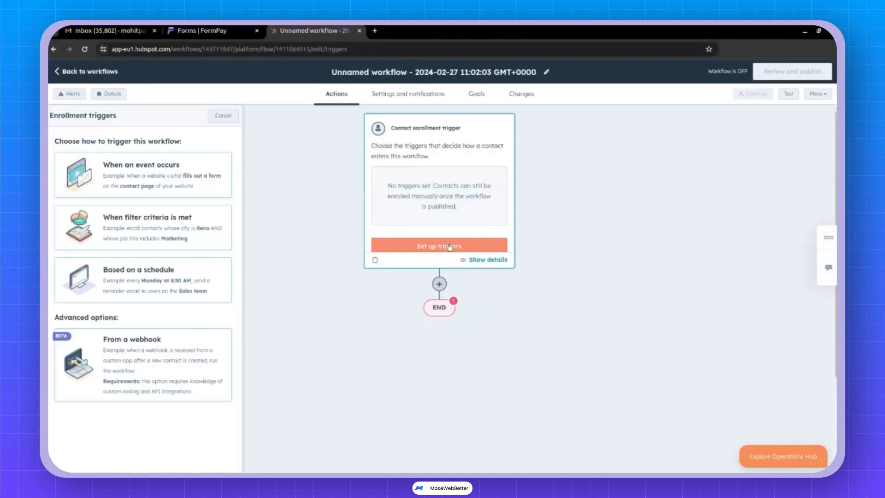
click(148, 190)
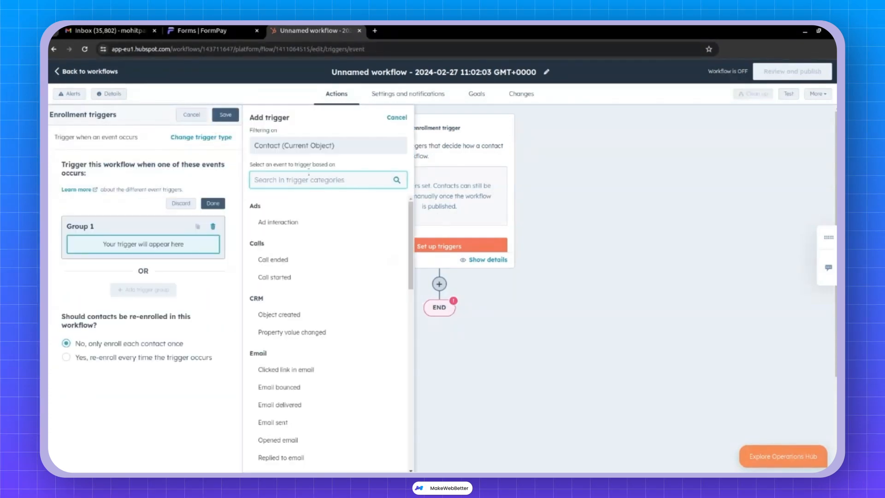
text(form)
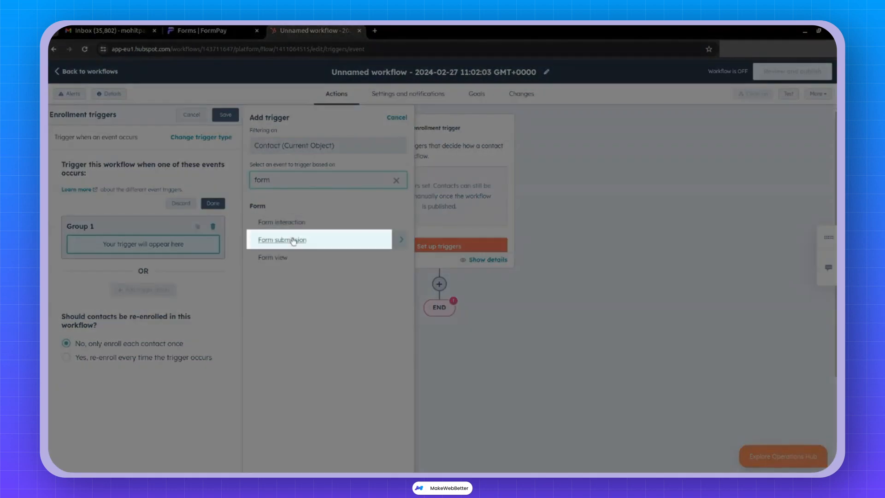
click(293, 240)
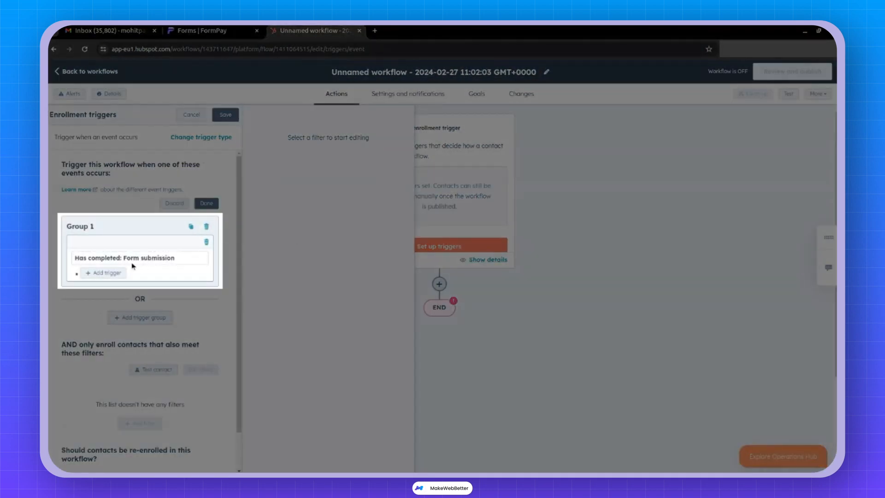
Limit the trigger to Form name is any of Payment Form and save it.
click(107, 272)
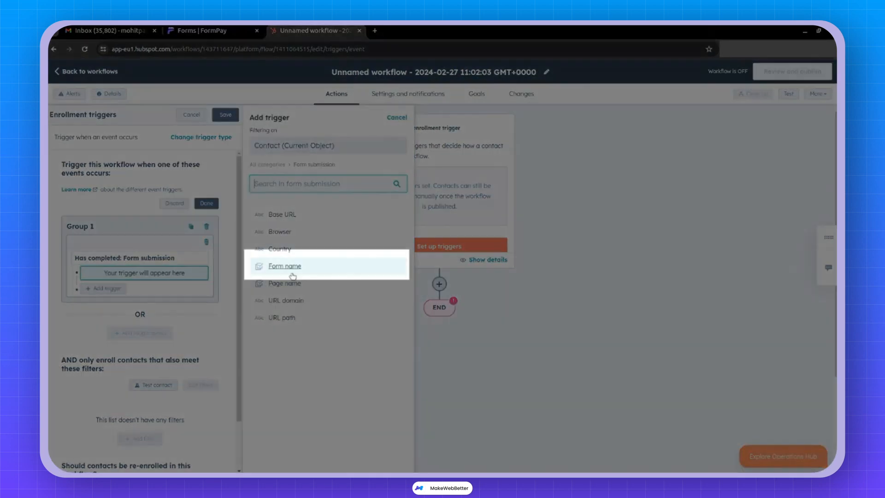
click(291, 267)
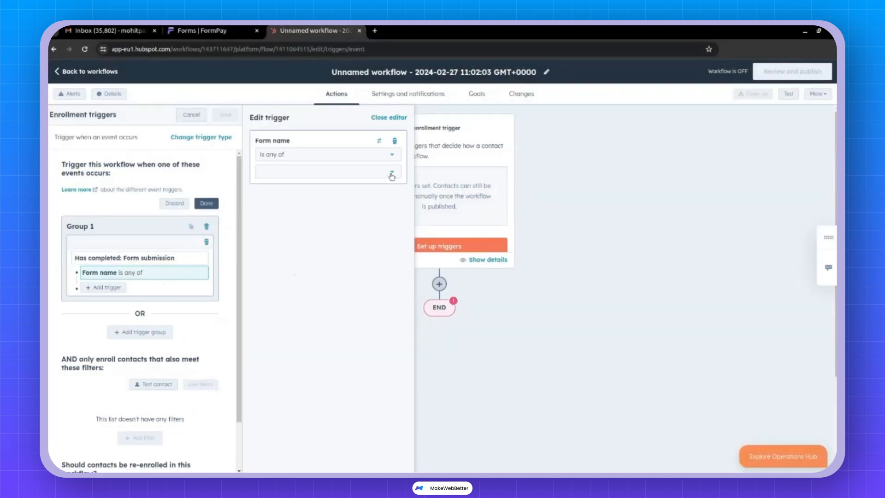
click(293, 177)
click(303, 216)
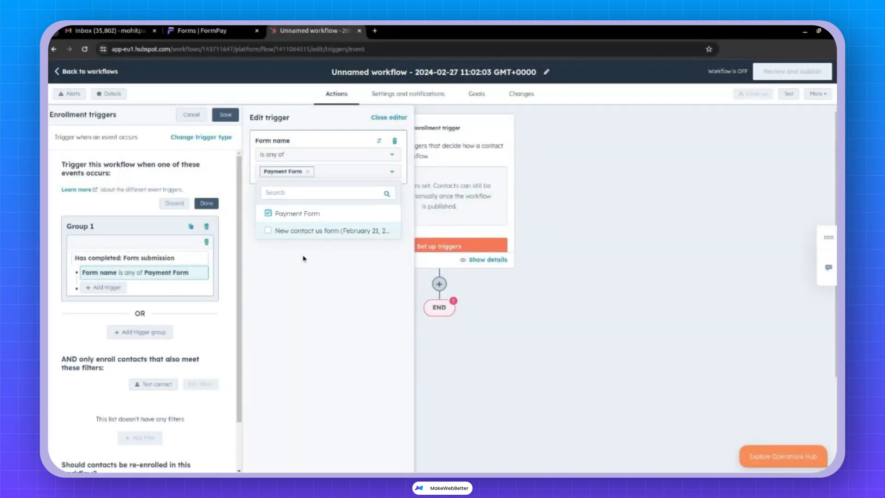
click(302, 261)
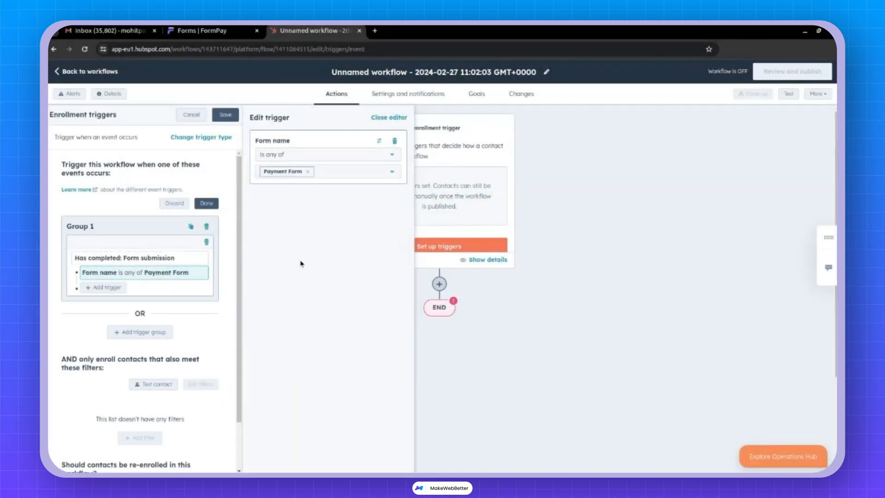
click(226, 115)
click(439, 284)
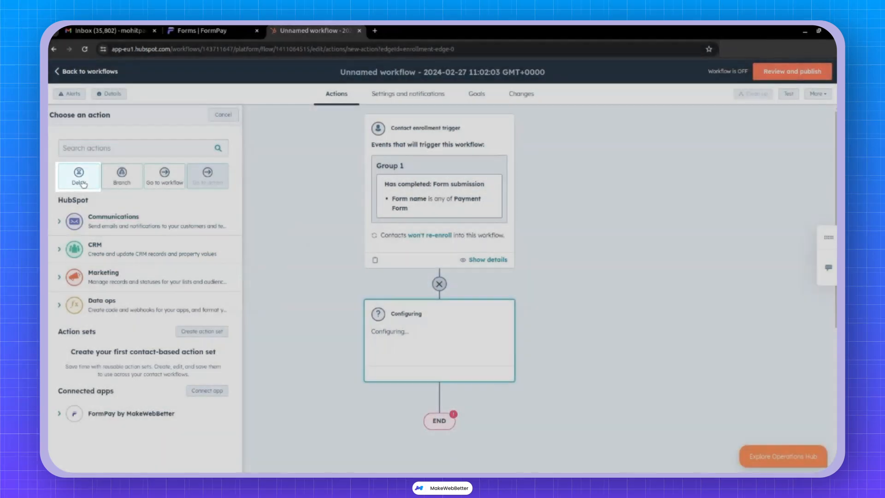
Add a Delay action with the delay type set to Event occurrence.
click(82, 181)
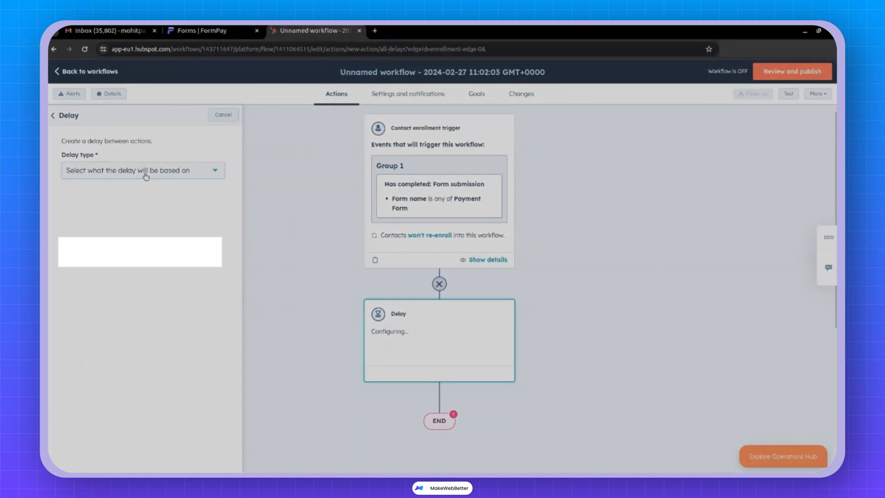
click(145, 176)
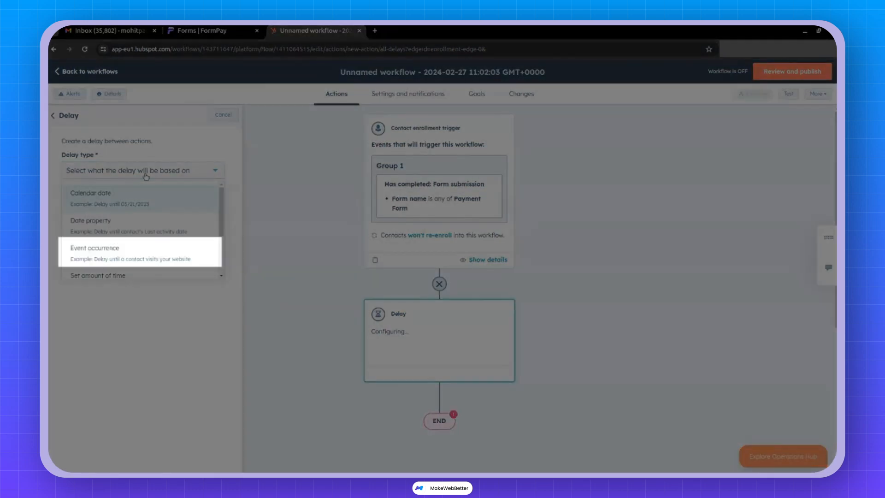
click(110, 256)
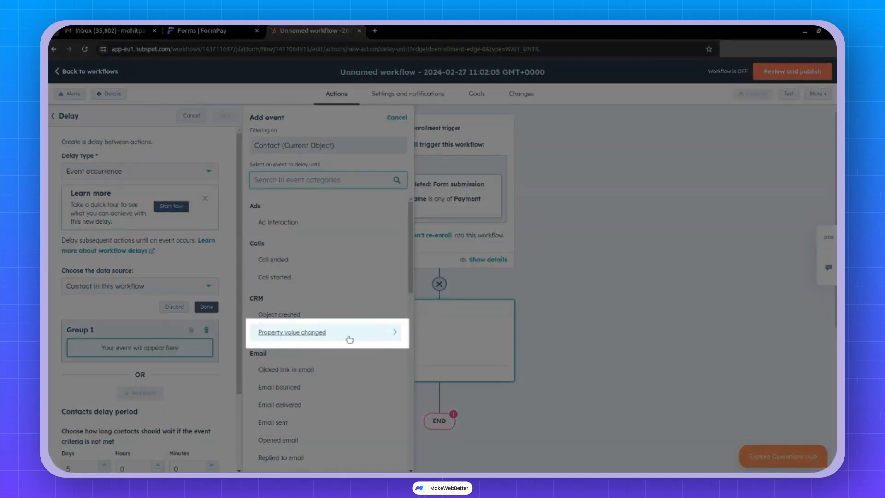
Make the delay wait for Last Payment Status to change to Success.
click(346, 338)
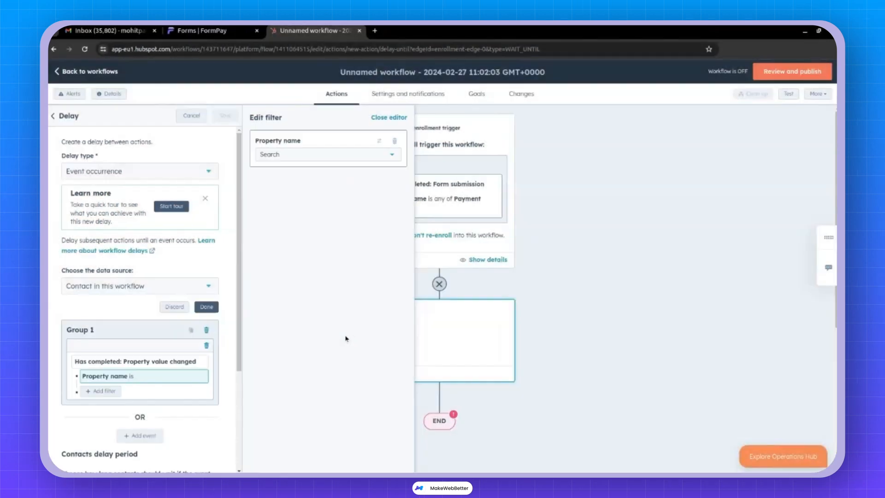
click(344, 156)
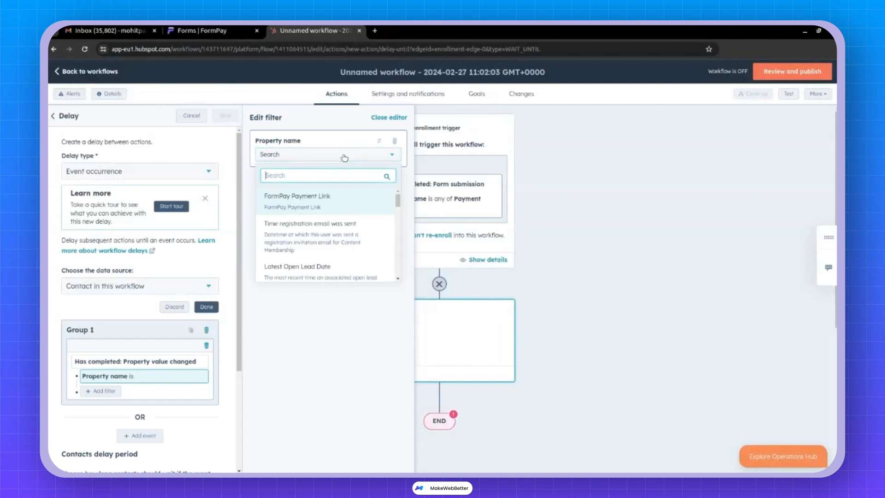
text(last)
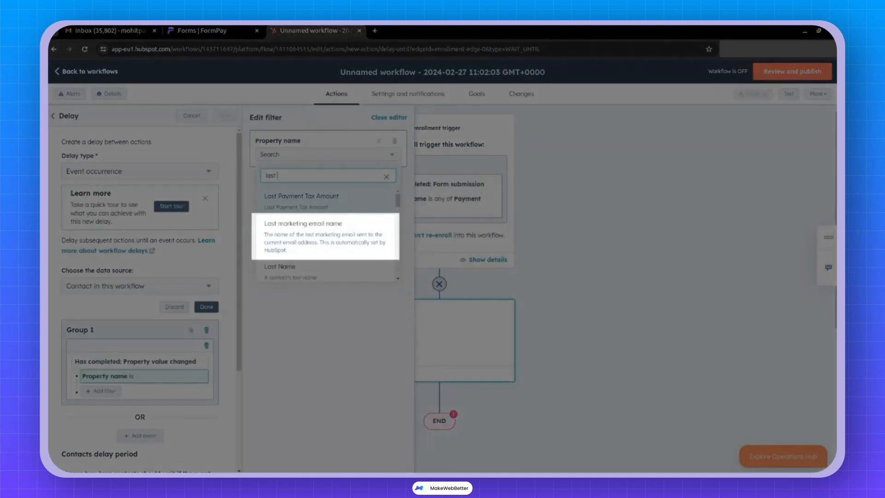
text(pay)
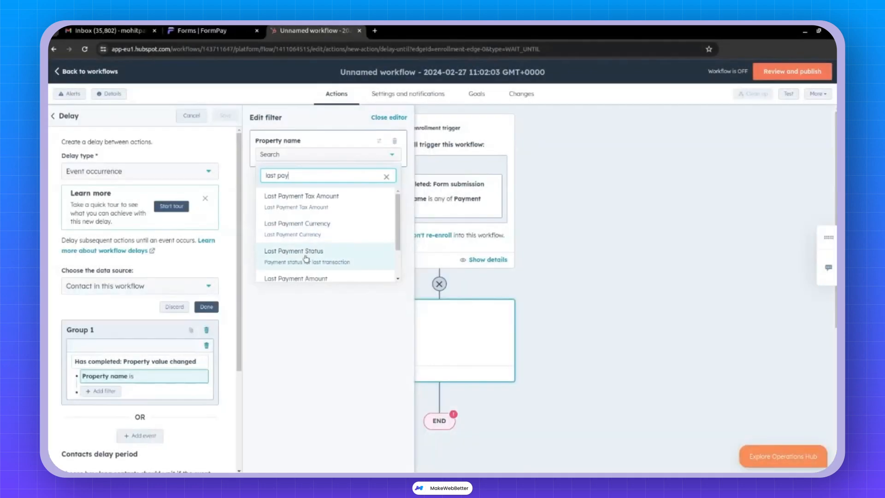
click(307, 251)
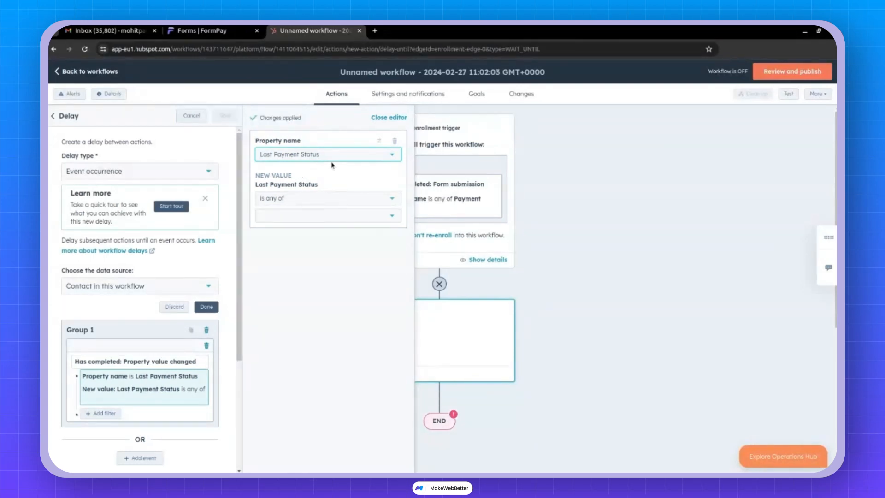
click(328, 215)
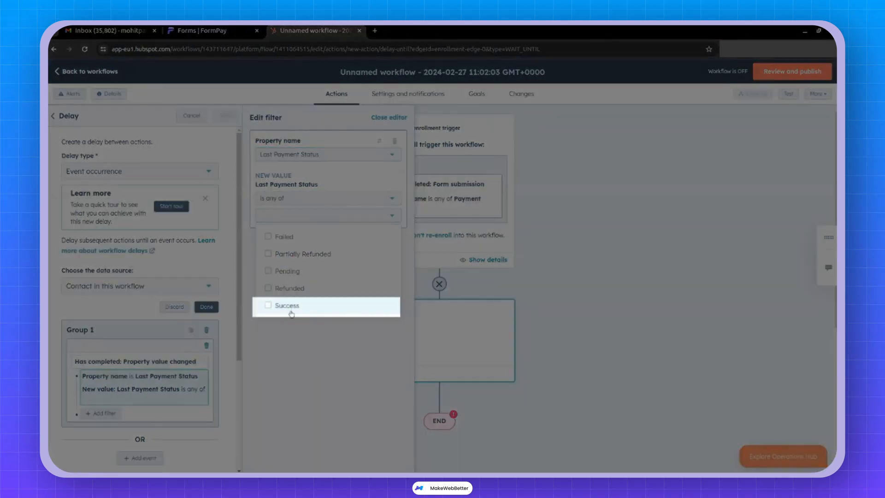
click(290, 307)
click(316, 352)
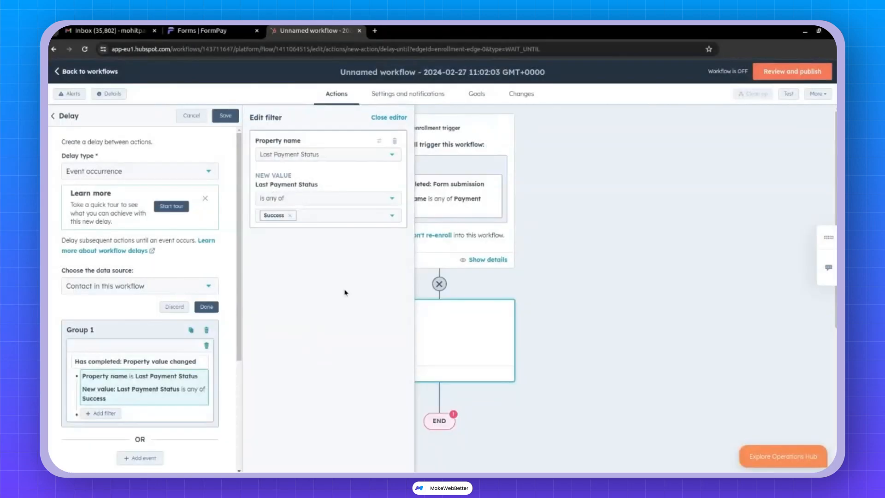
Cap the wait at 0 days 0 hours 2 minutes and save the delay with its branch.
scroll(143, 345, down, 4)
click(85, 369)
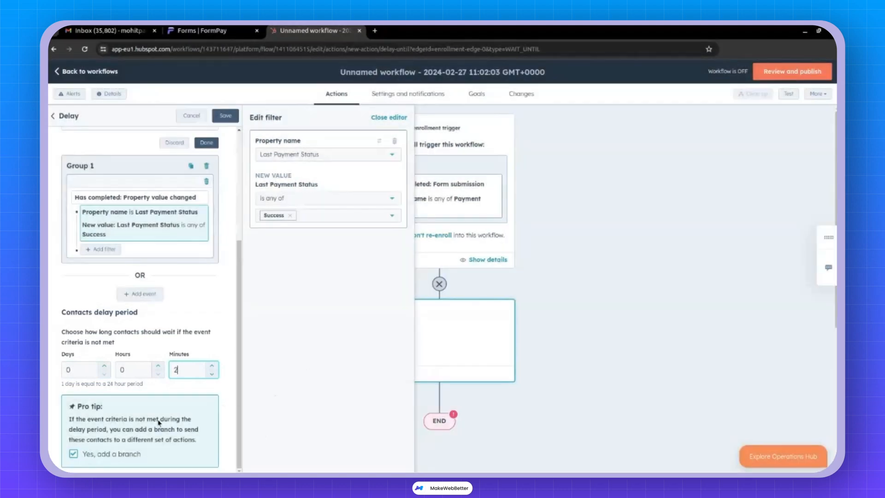
click(225, 116)
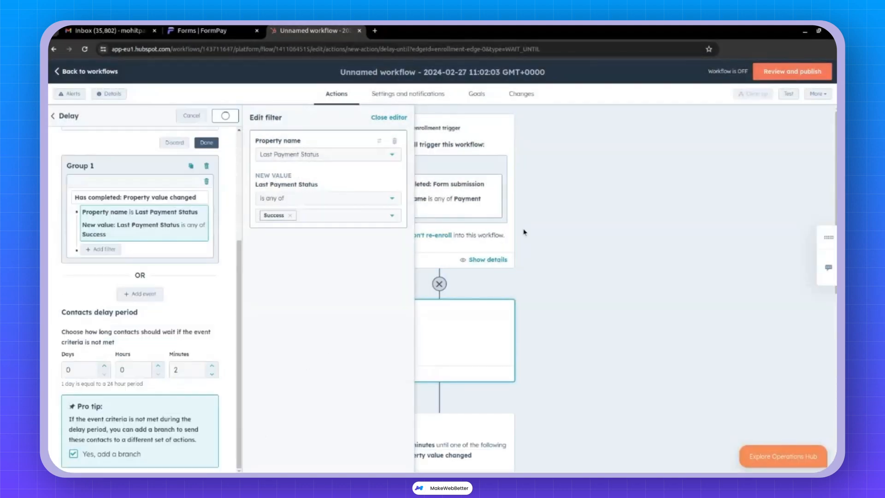
Add an action under the Event criteria met branch and expand the Communications actions.
scroll(494, 230, down, 5)
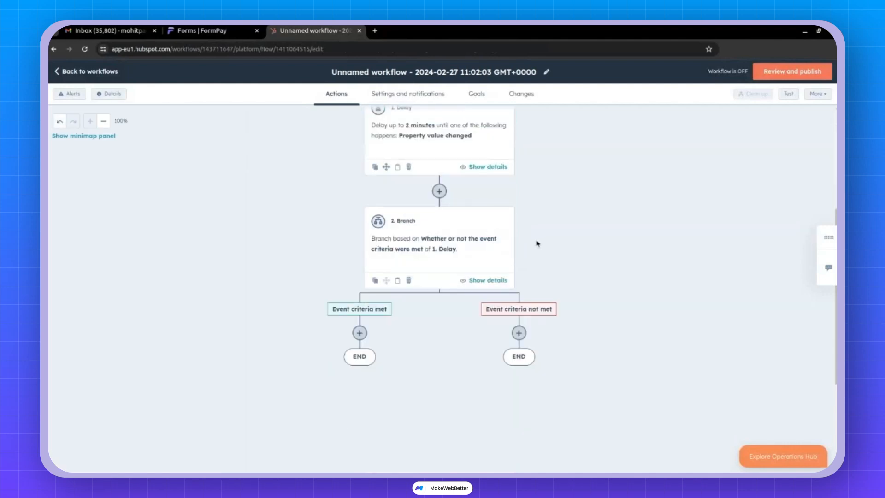
scroll(537, 243, up, 2)
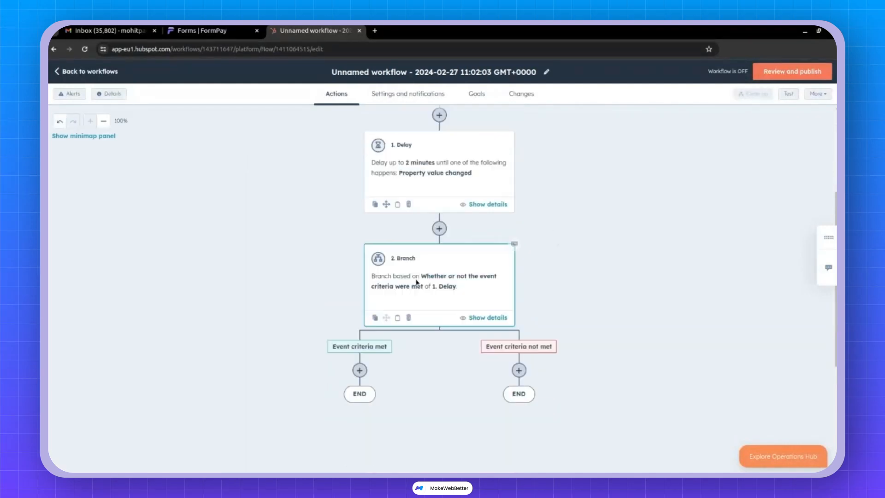
scroll(416, 282, down, 2)
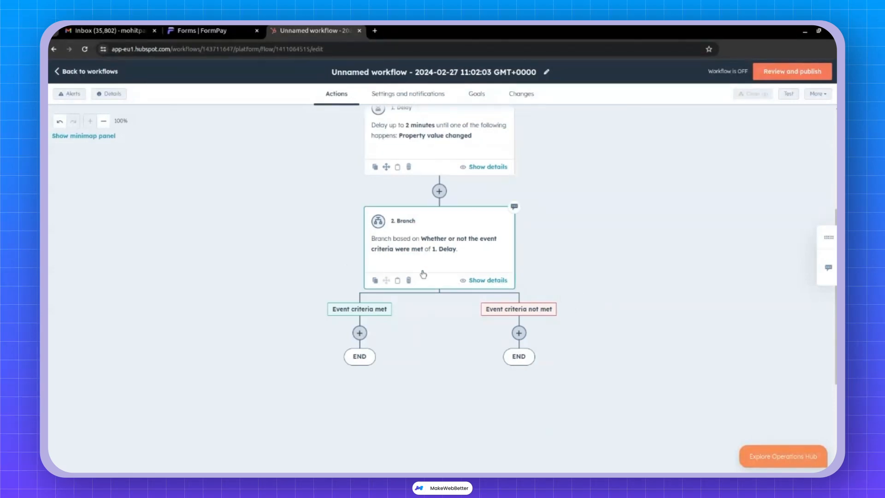
click(359, 333)
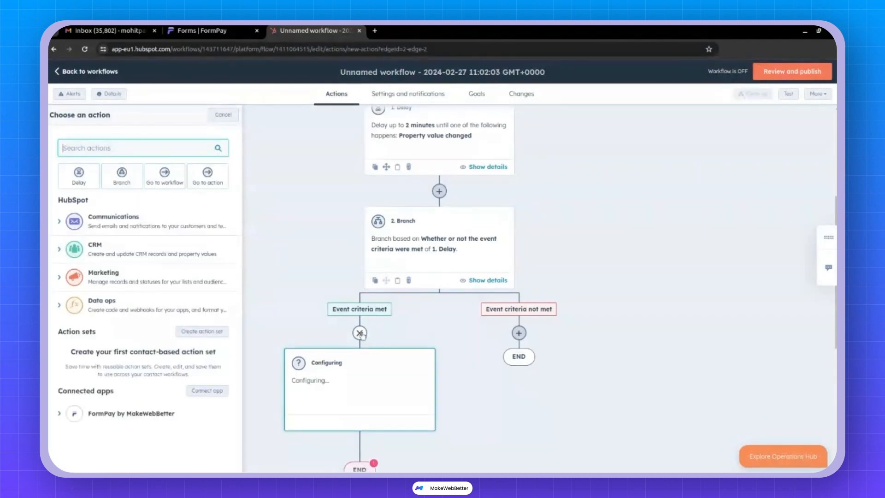
scroll(475, 350, down, 1)
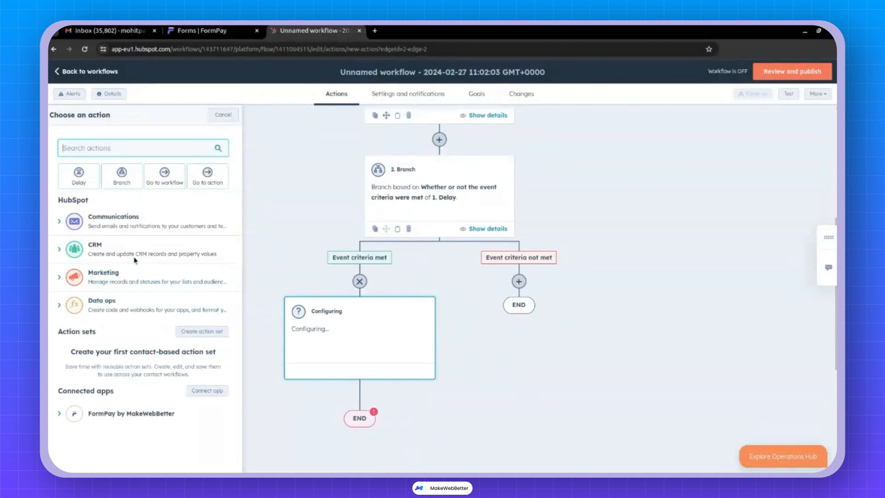
click(62, 225)
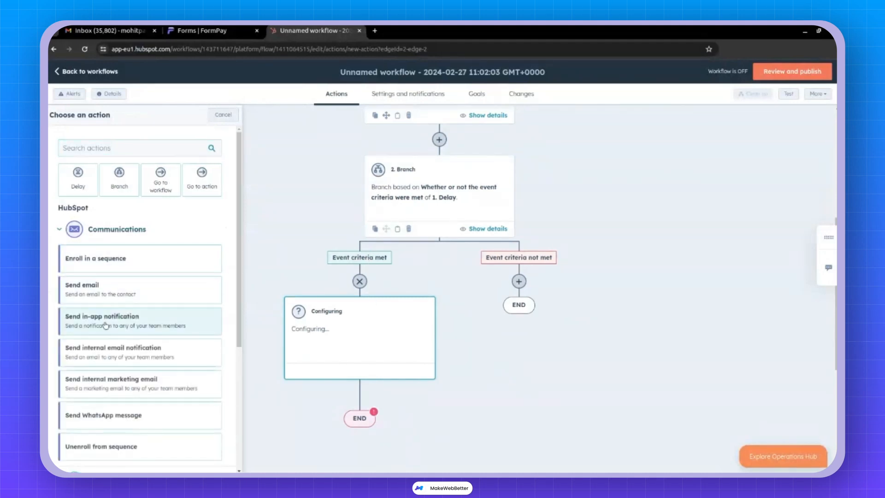
Add an internal email notification to one team member with subject 'New payment received'.
click(107, 351)
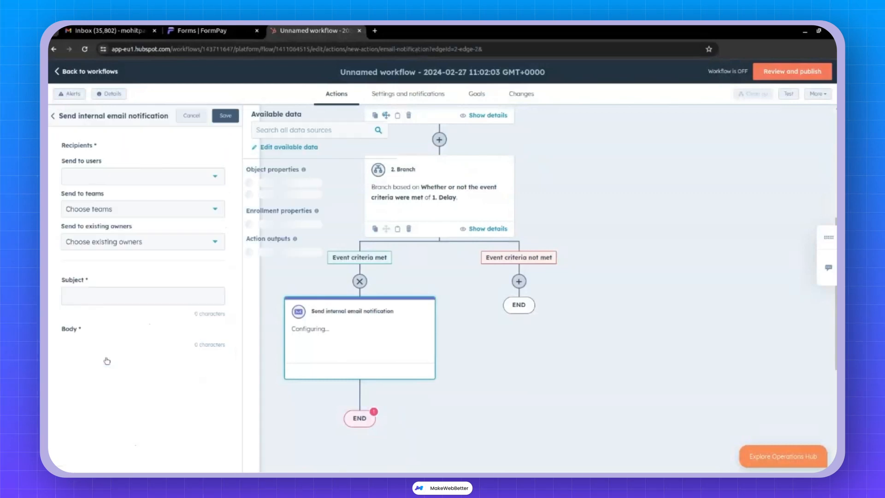
click(199, 177)
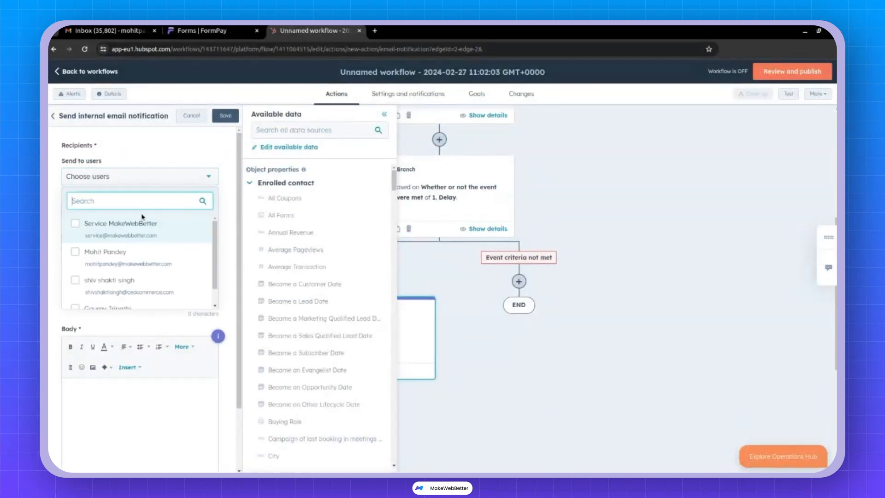
click(113, 265)
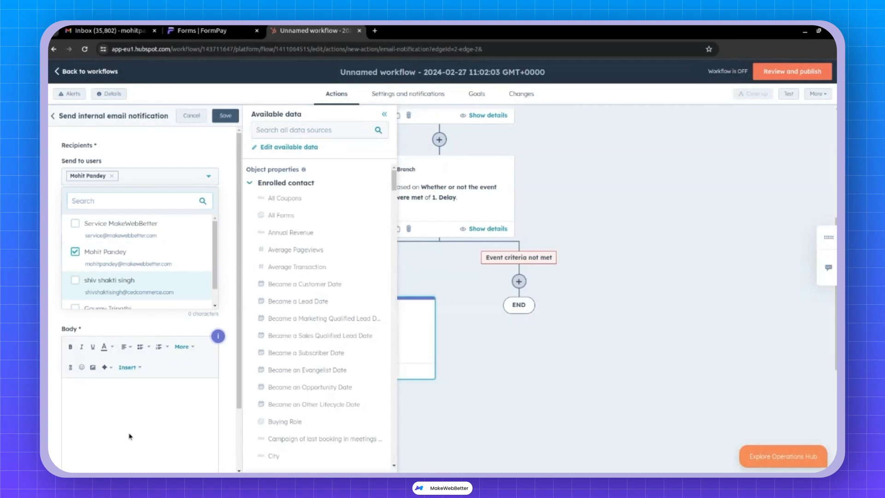
click(131, 376)
click(85, 292)
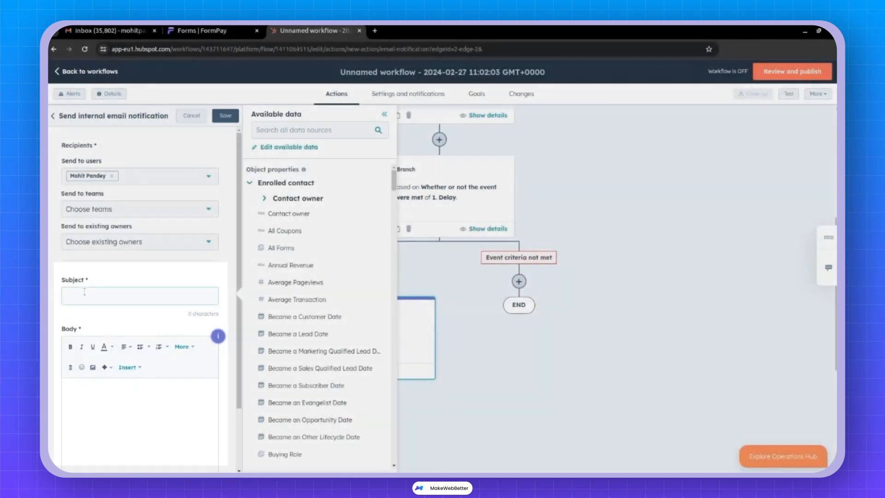
text(New payment received)
Write the body 'Hi' followed by 'New payment received via formpay'.
click(121, 409)
text(Hi)
scroll(121, 392, down, 2)
key(Return)
key(Return)
text(New payment received via formpay)
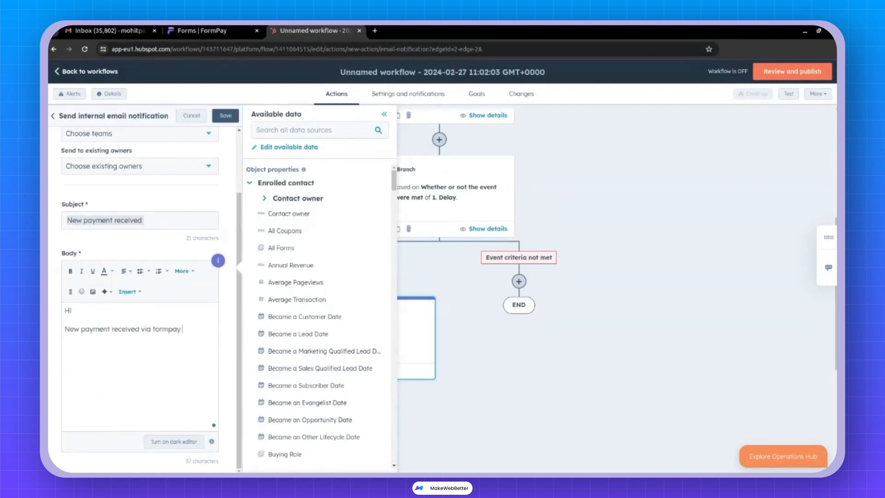
Insert Last Payment Currency and Last Payment Amount tokens, close with 'Thanks', and save.
click(326, 130)
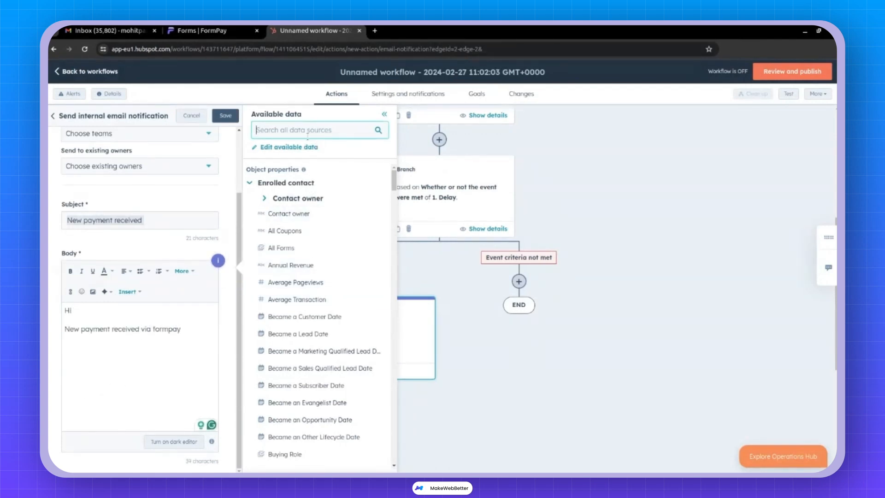
text(last pay)
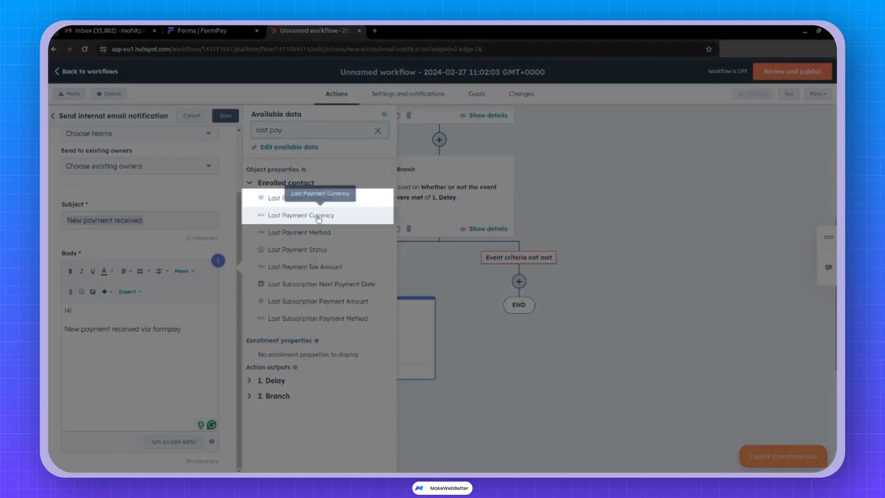
click(301, 215)
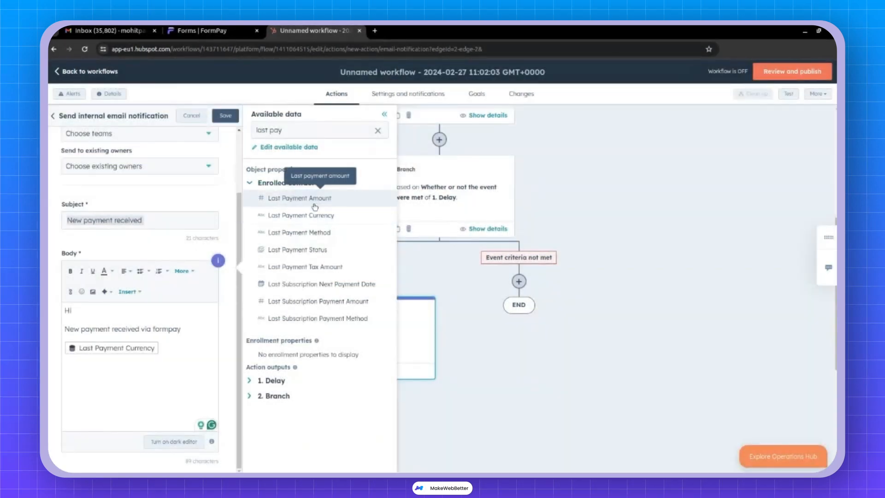
click(295, 198)
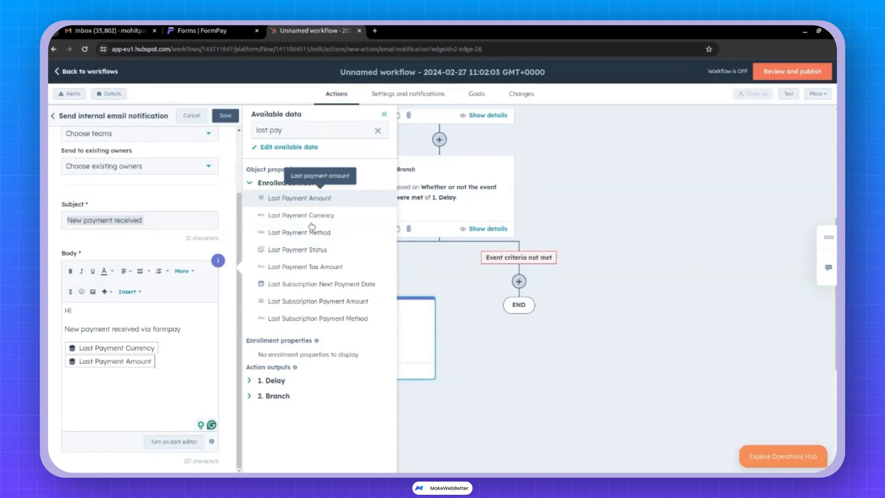
key(Return)
key(Return)
text(Thanks)
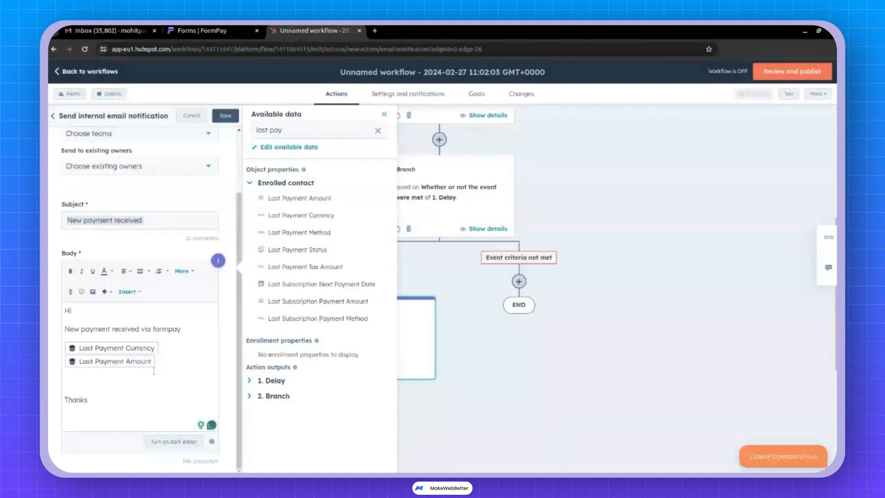
scroll(154, 371, up, 2)
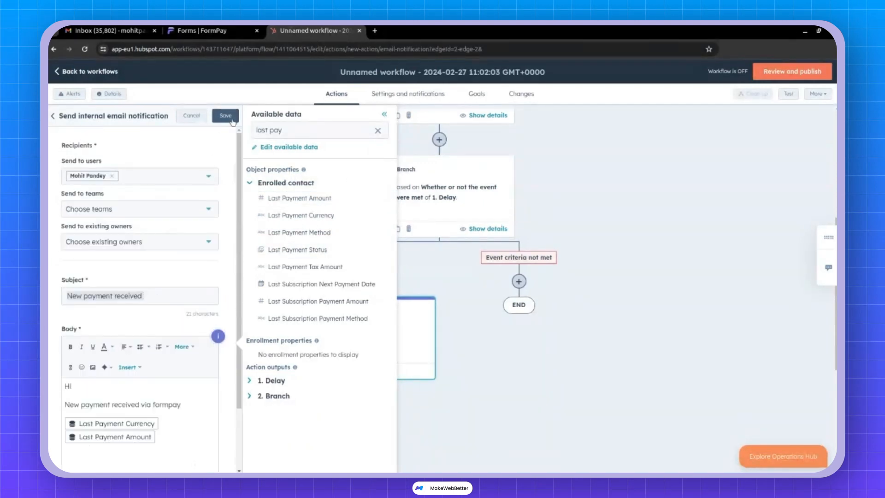
click(232, 120)
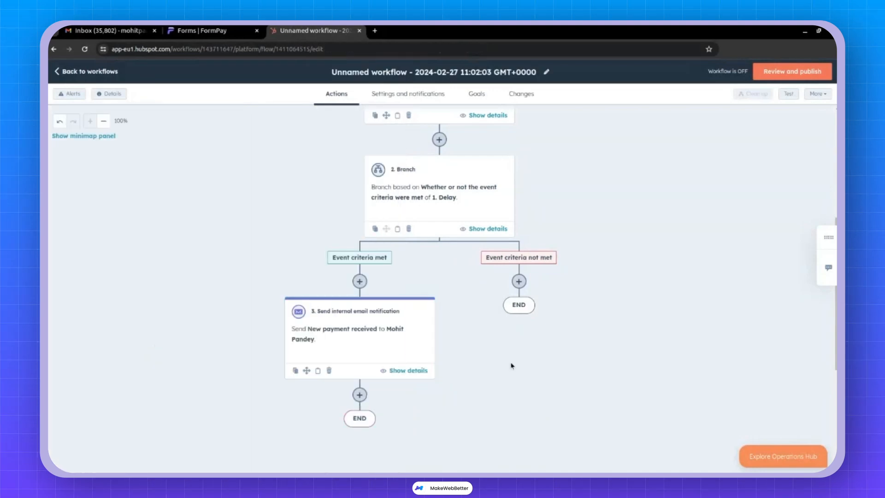
Add a Create task action from the CRM category after the email notification.
scroll(509, 364, down, 3)
scroll(321, 239, up, 3)
scroll(405, 336, down, 2)
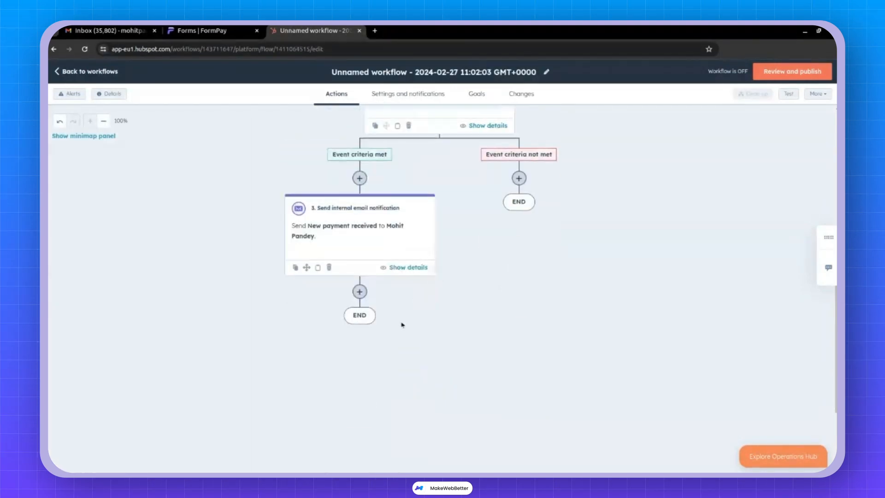
click(359, 291)
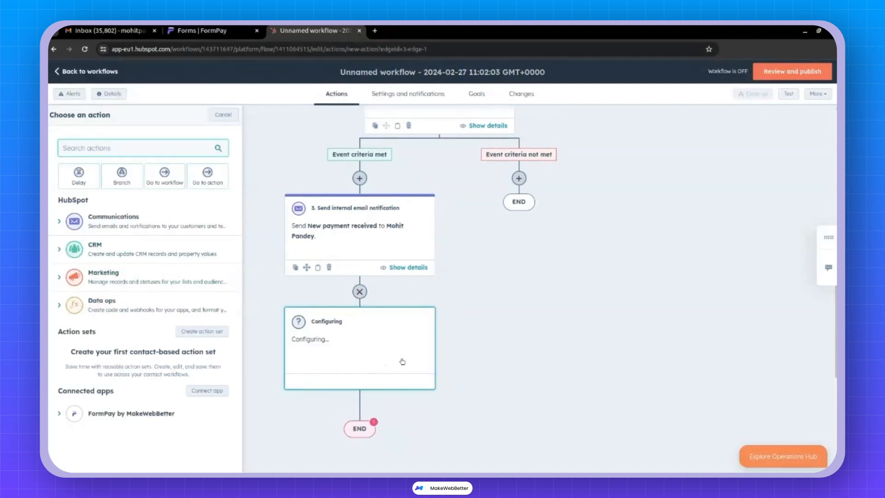
click(192, 256)
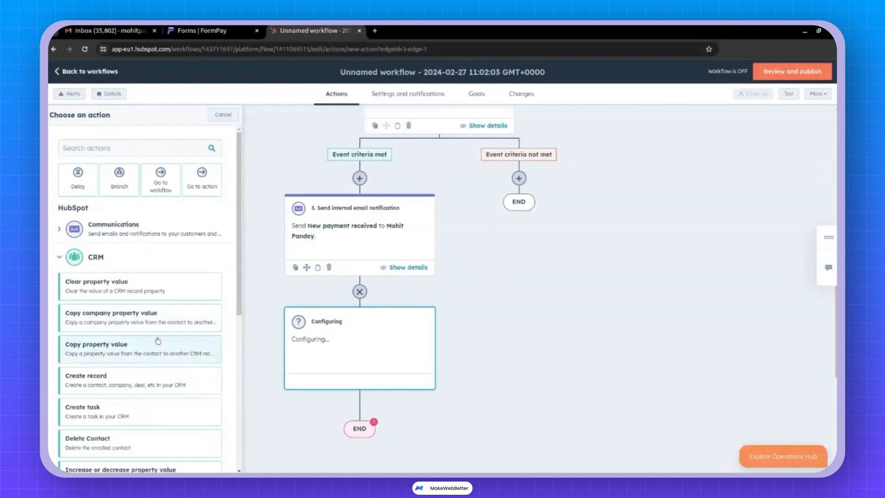
scroll(158, 339, down, 4)
click(111, 207)
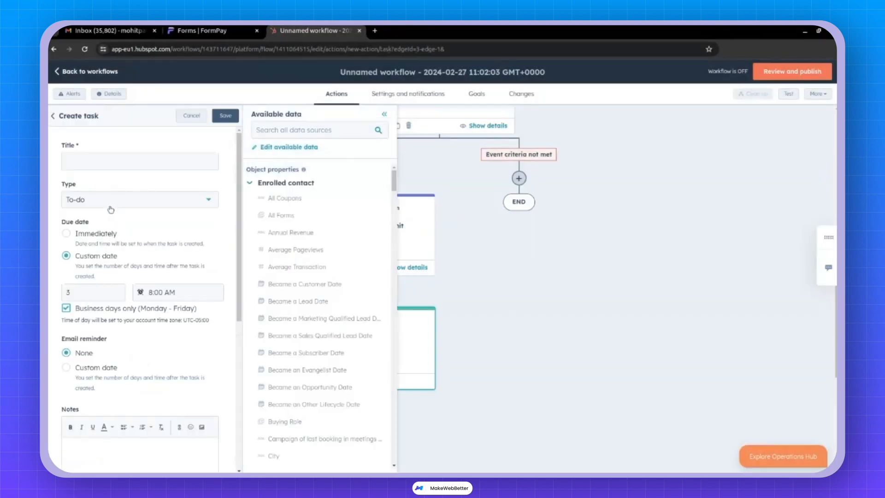
Title the task 'Follow up with Lead' and save the task step.
text(Follow up with Lead)
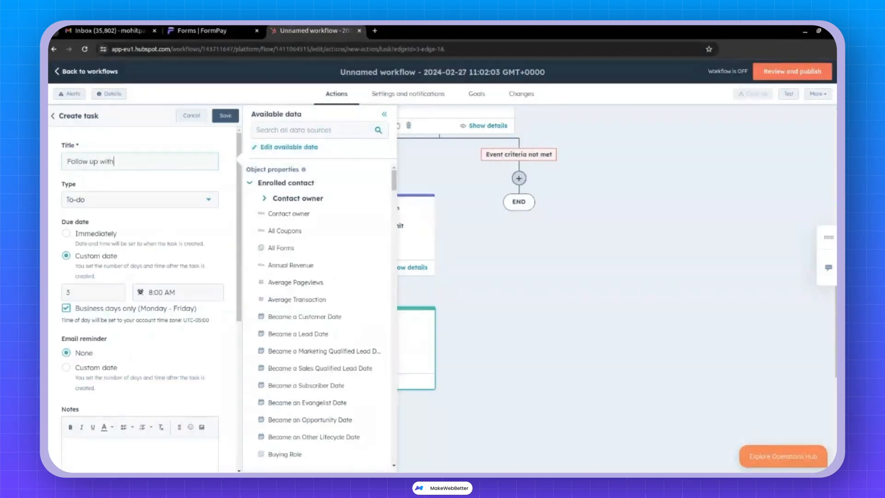
scroll(105, 385, down, 6)
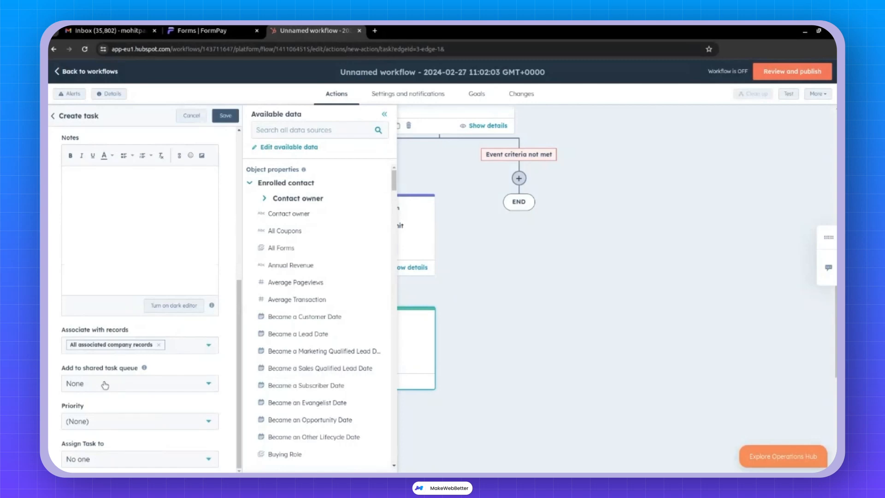
scroll(105, 385, up, 6)
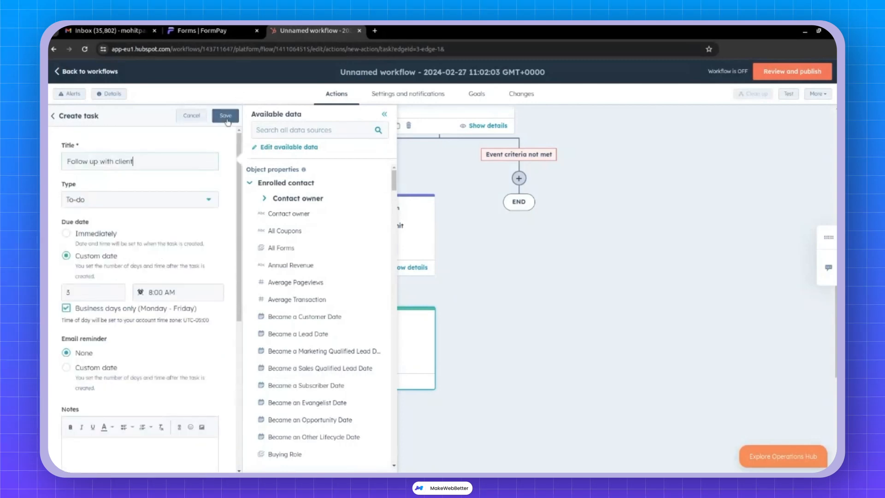
click(226, 117)
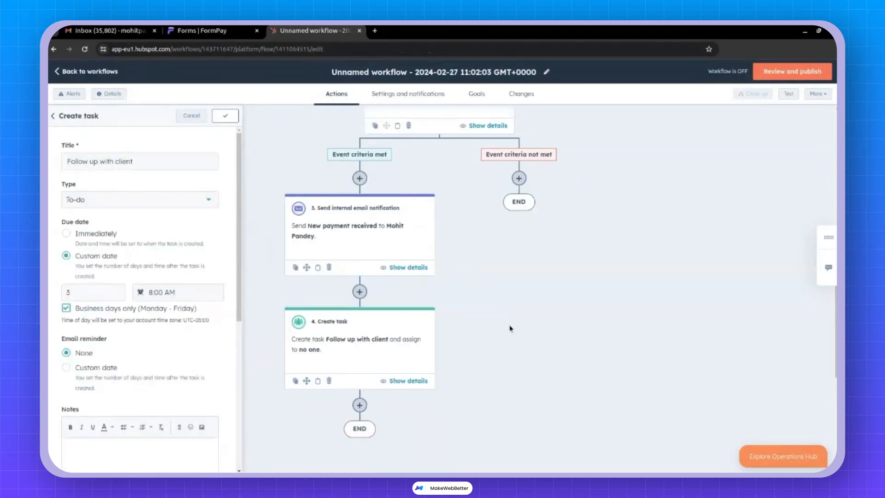
scroll(511, 328, up, 3)
scroll(513, 227, down, 5)
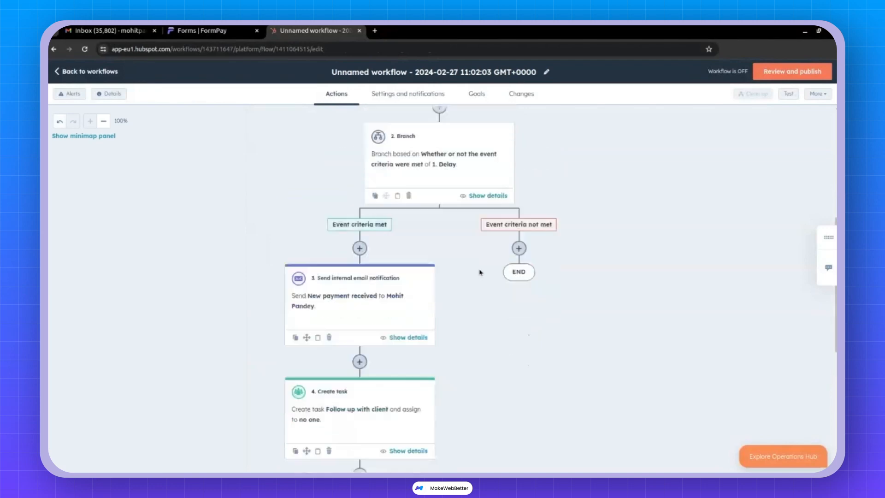
scroll(436, 302, up, 4)
scroll(442, 263, up, 6)
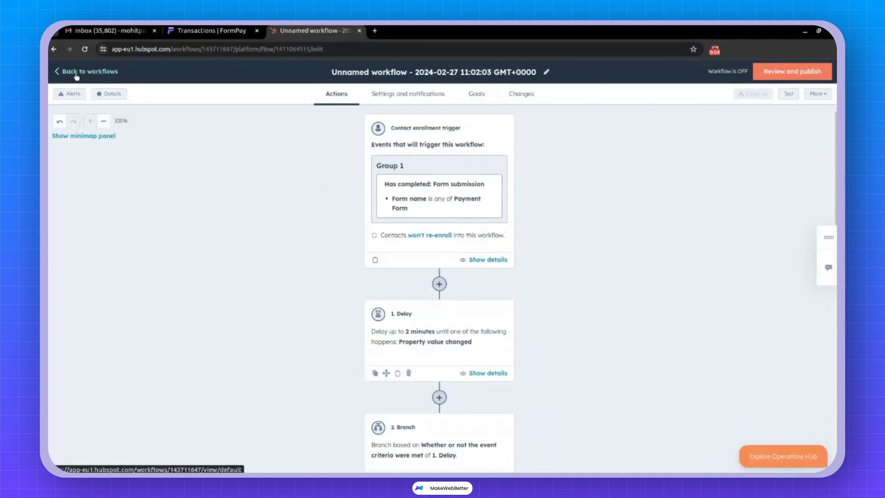
Review the Simple Payment workflow's steps, then go to the FormPay Transactions tab.
click(77, 74)
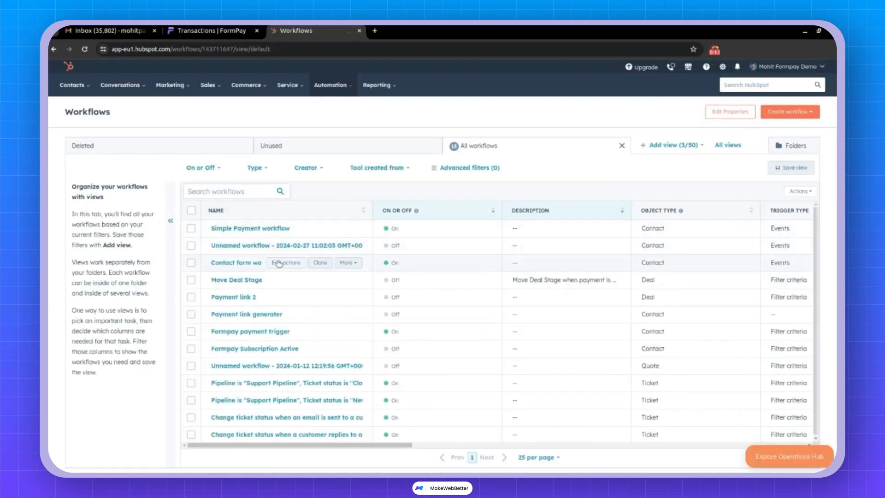
click(230, 229)
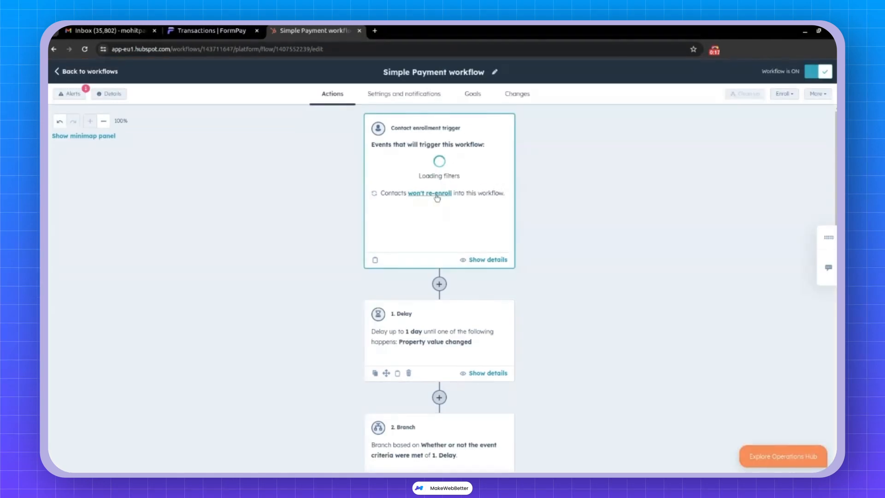
scroll(464, 191, down, 5)
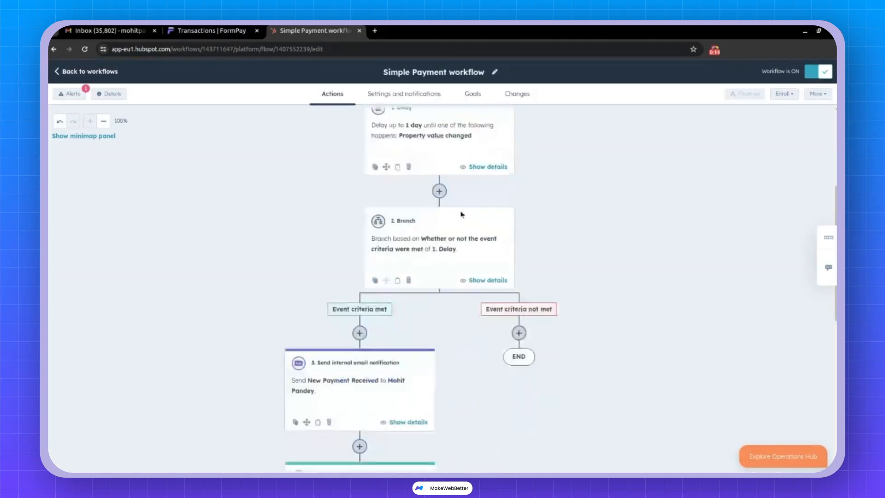
scroll(342, 311, down, 2)
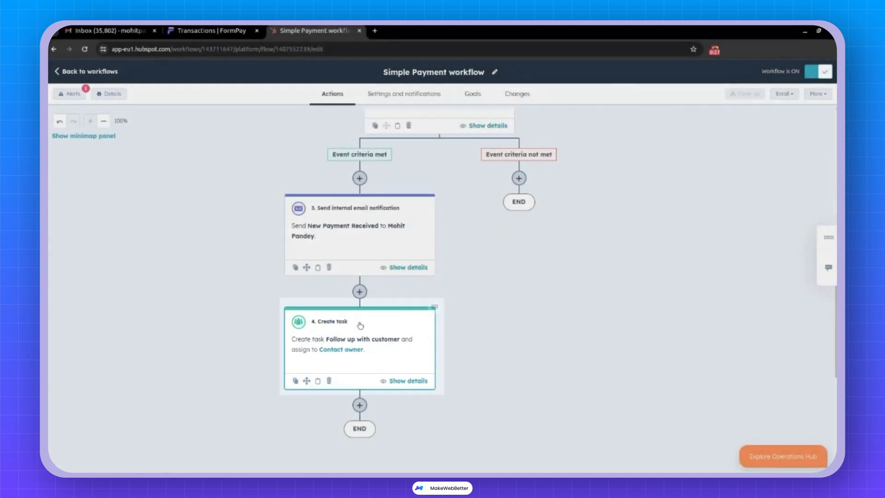
scroll(330, 310, up, 8)
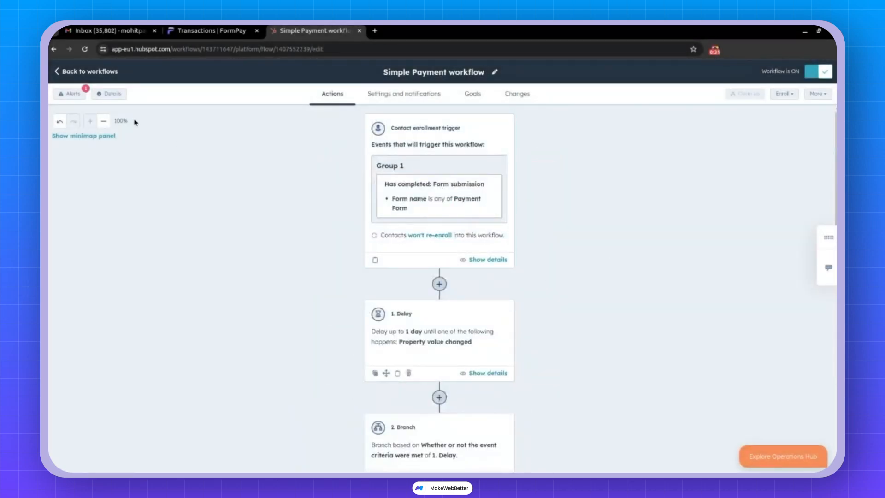
click(60, 74)
click(192, 32)
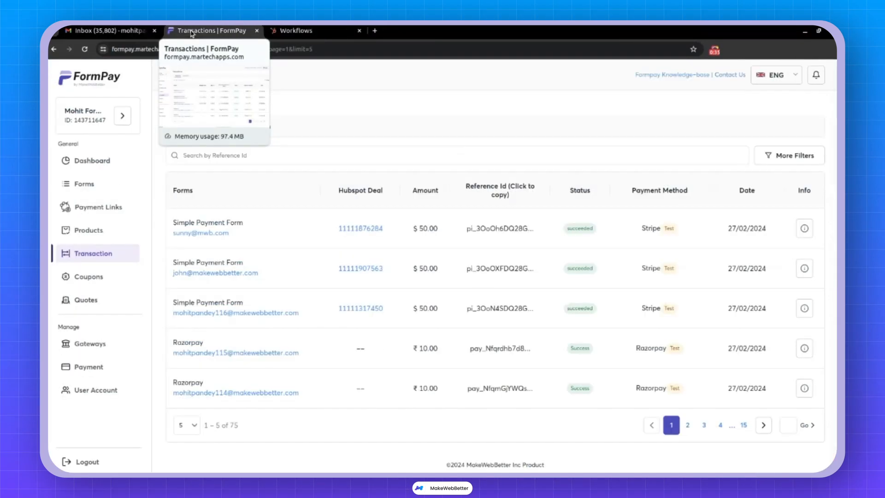
Show 100 FormPay forms per page and copy the Simple Payment Form's URL.
click(68, 185)
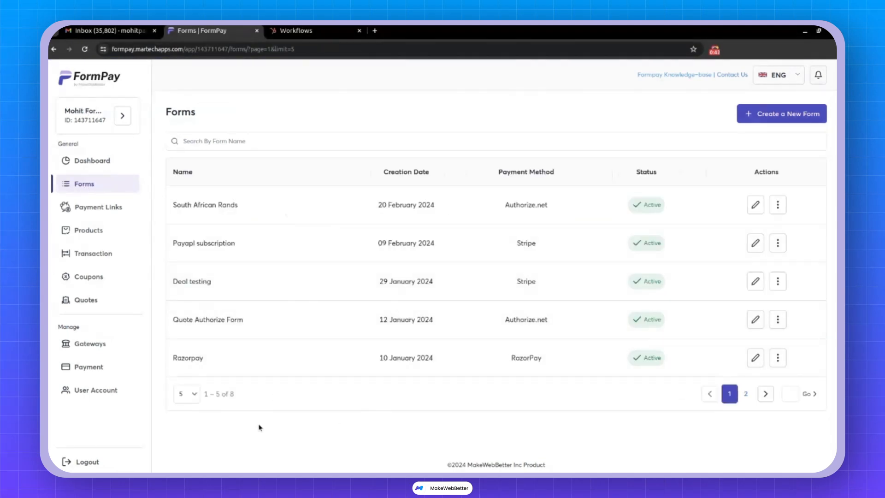
click(196, 397)
click(187, 373)
scroll(436, 316, down, 2)
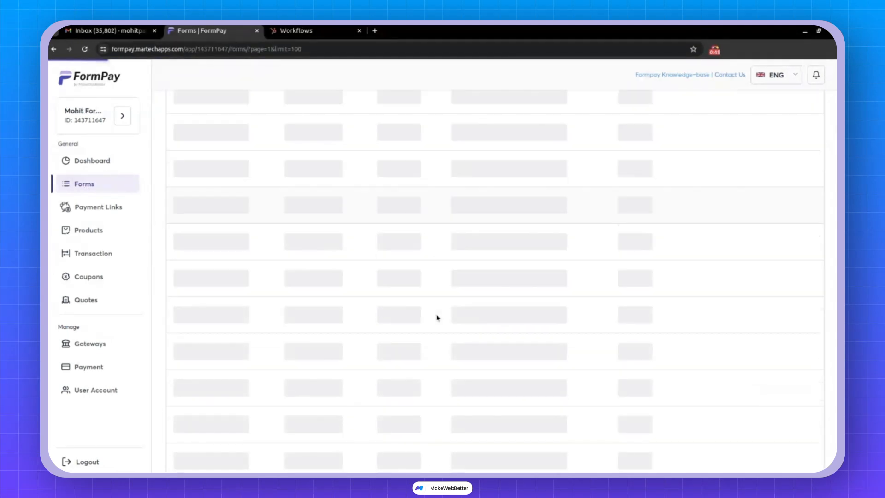
scroll(253, 421, down, 2)
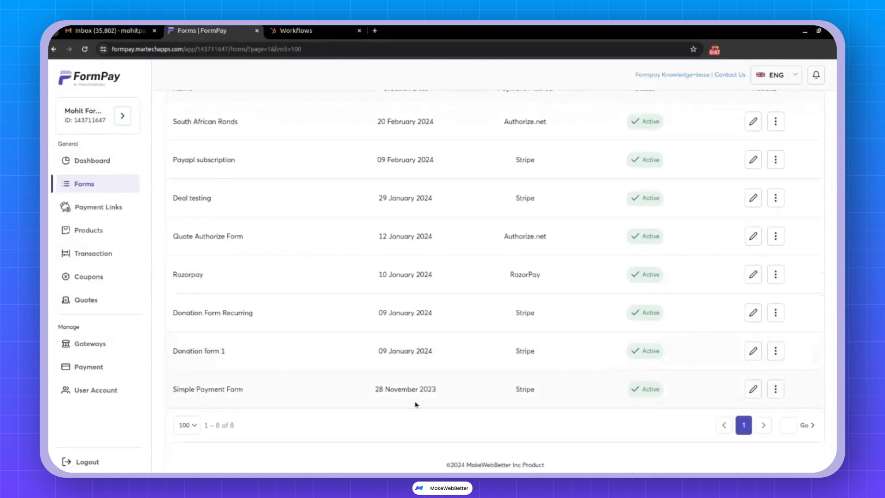
click(776, 391)
click(709, 435)
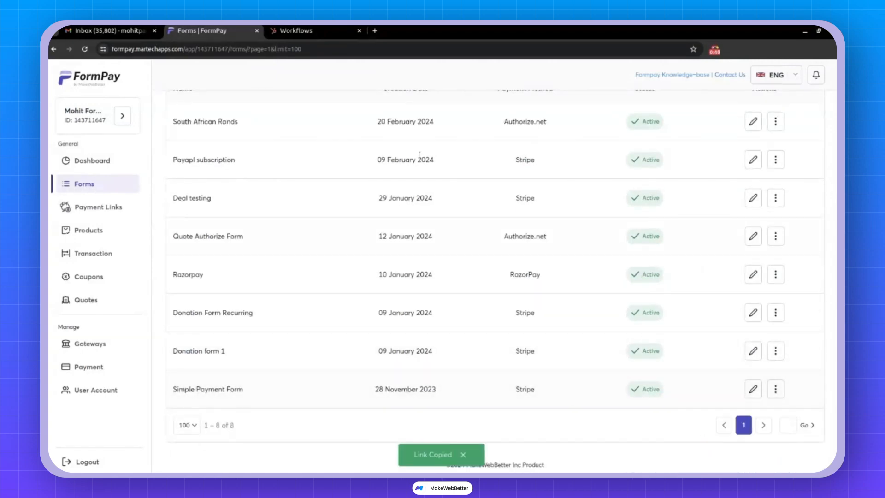
Open the form in a new tab and fill in the payer's email, first and last name.
click(372, 29)
key(ctrl+v)
key(Return)
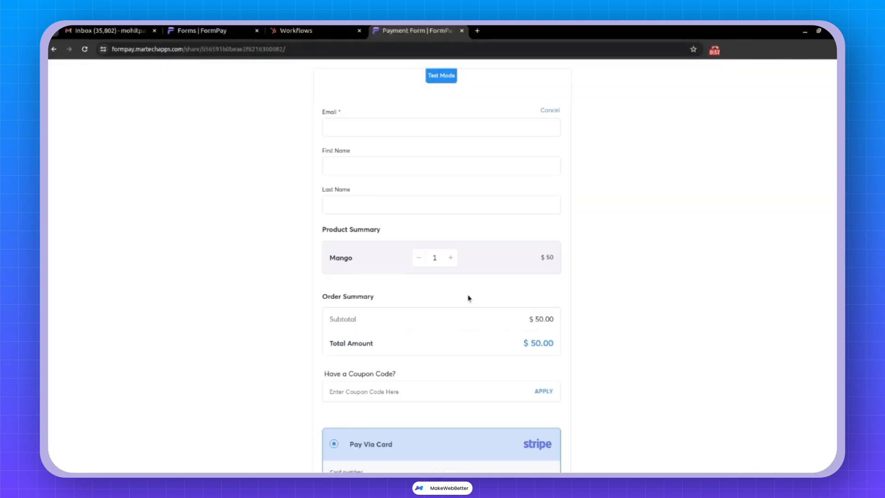
scroll(464, 379, down, 4)
scroll(449, 379, up, 4)
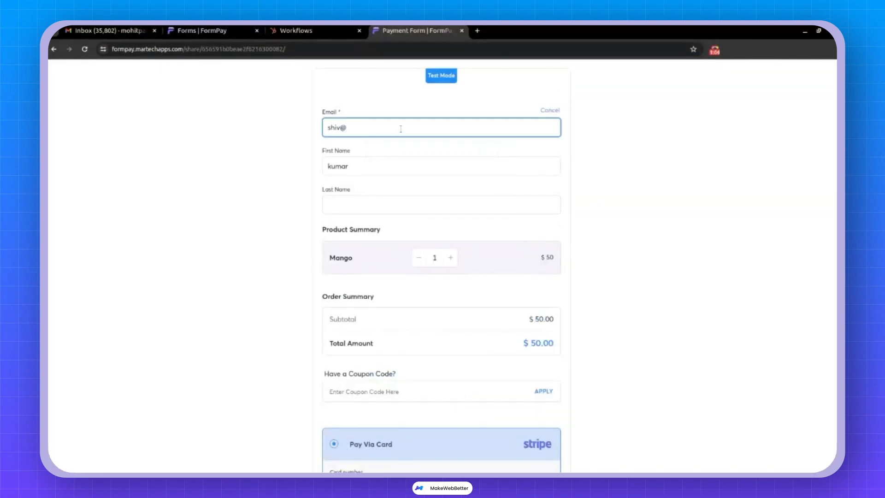
text(mwb.com)
key(Tab)
key(Tab)
Enter the Stripe test card, submit the $50 payment, and open FormPay's Transactions list.
scroll(362, 322, down, 4)
click(364, 308)
text(4242424)
text(2424242)
text(042)
text(424)
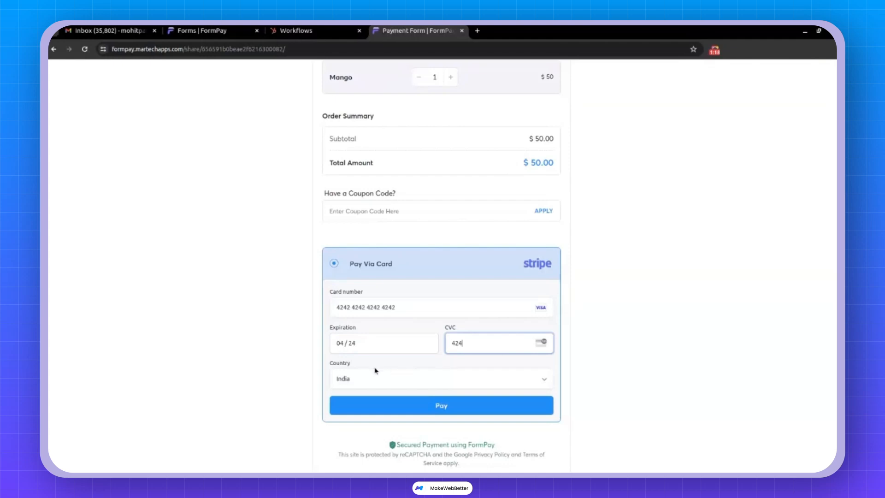
click(441, 409)
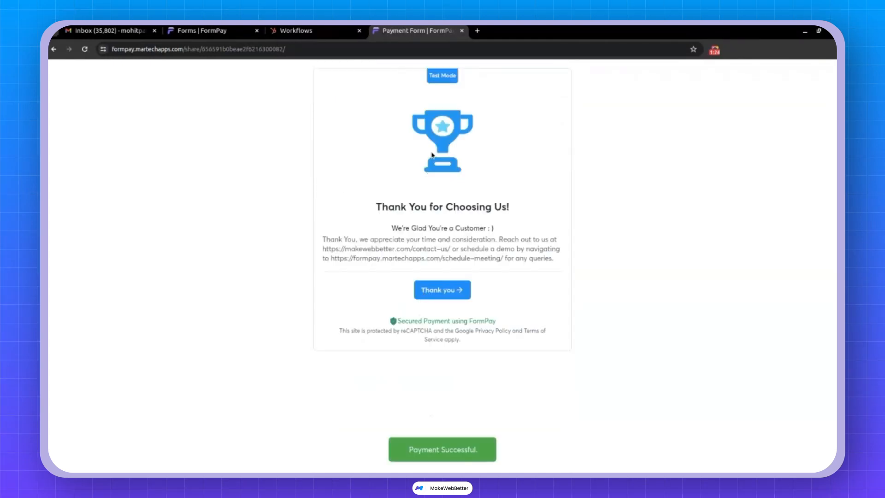
click(215, 32)
scroll(222, 271, up, 2)
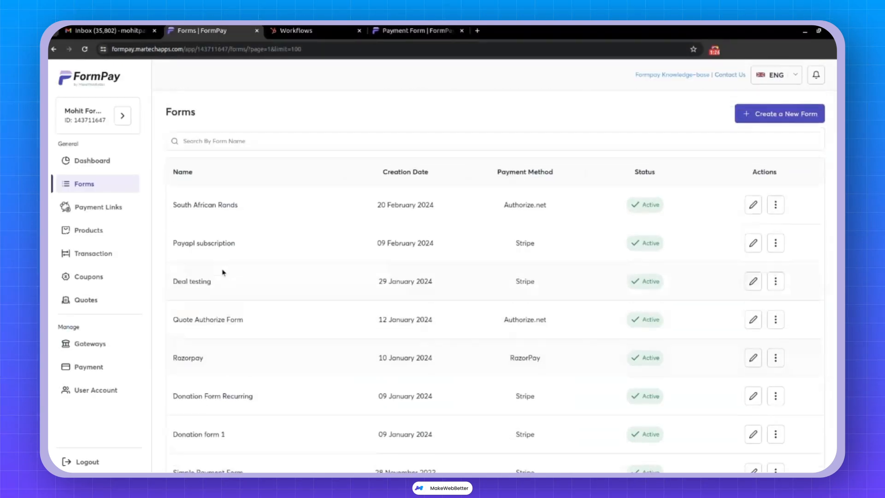
click(80, 260)
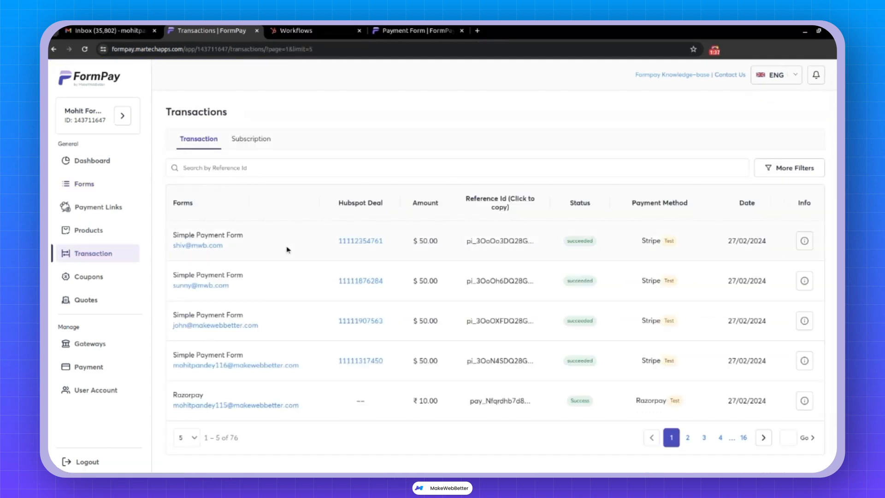
Open the paying contact's HubSpot record and check its Simple Payment workflow enrollment.
click(198, 246)
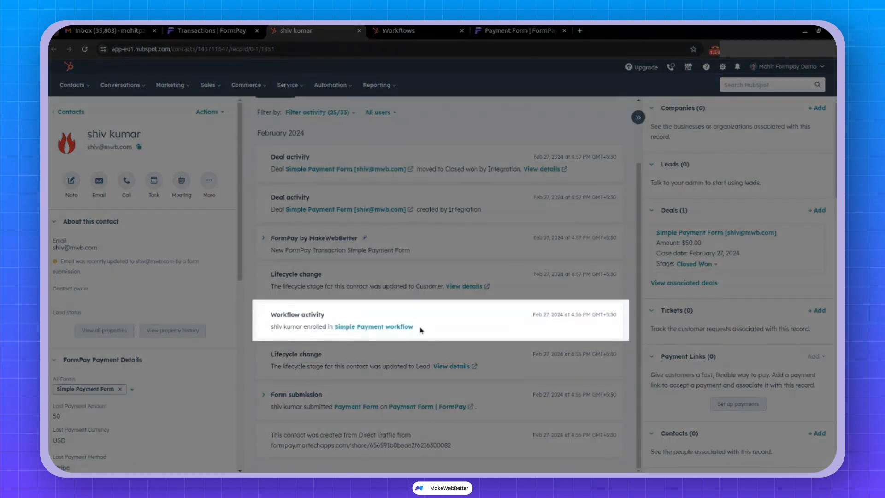
drag(419, 328, 333, 327)
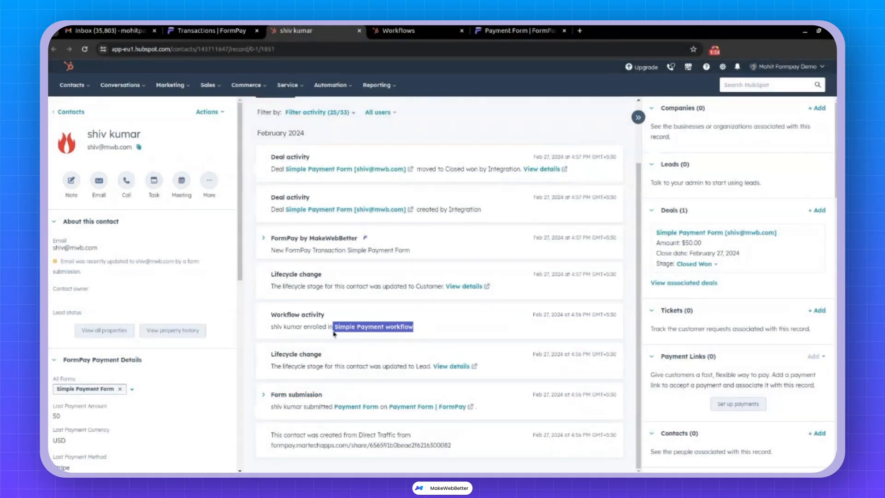
click(372, 327)
Expand the FormPay transaction activity to confirm the Success payment details, then switch to Gmail.
scroll(271, 317, up, 2)
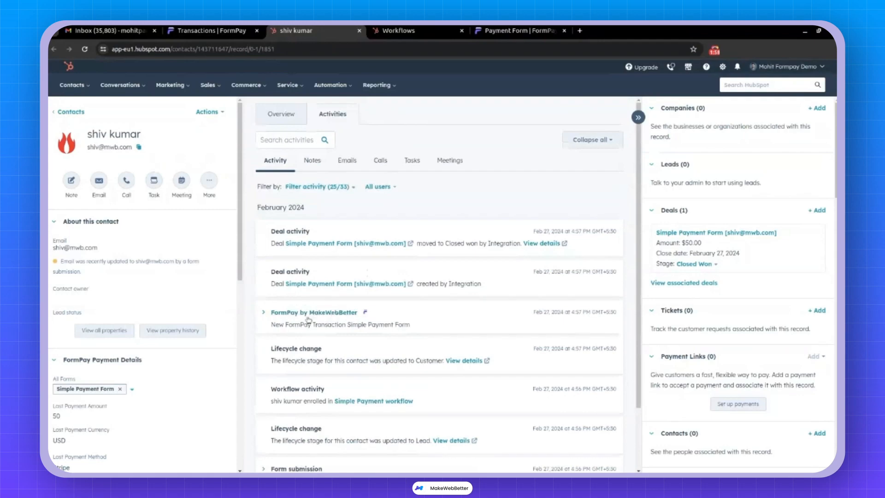
click(270, 315)
scroll(323, 277, down, 3)
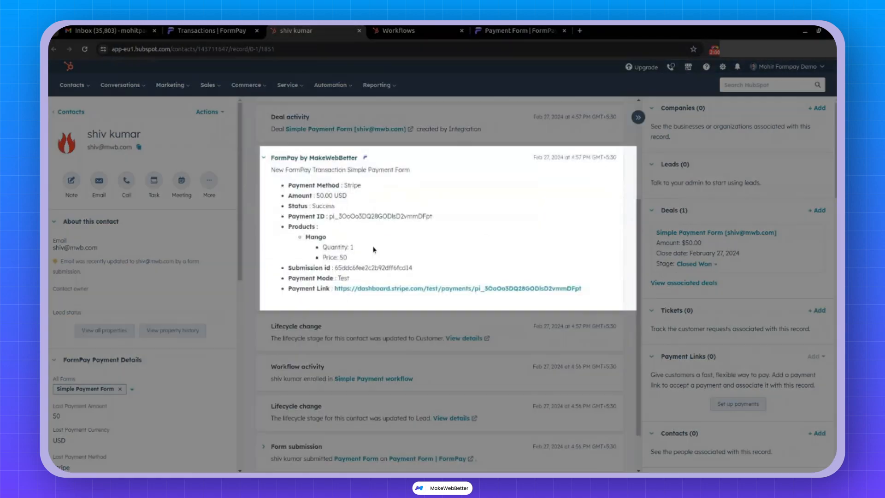
scroll(400, 283, up, 4)
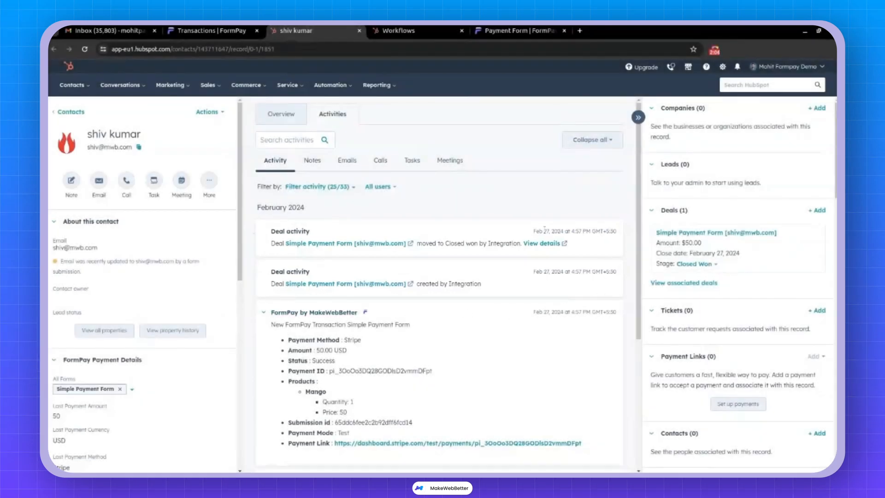
scroll(387, 237, down, 5)
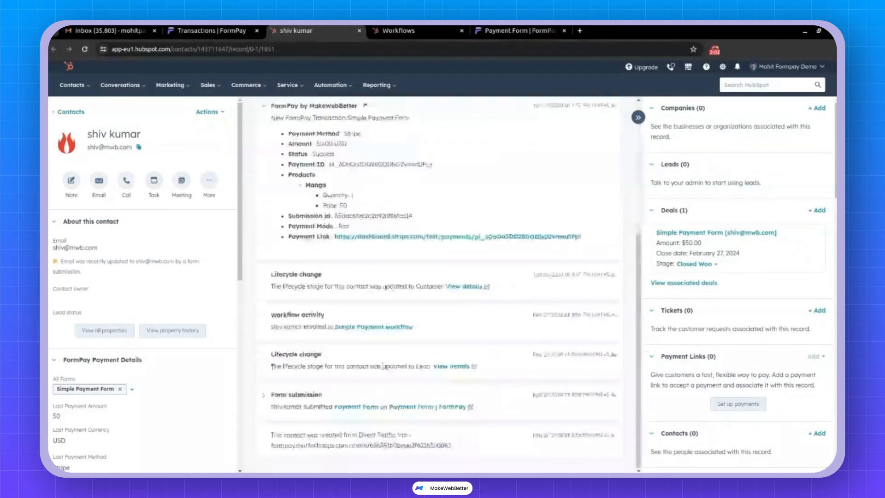
scroll(134, 398, down, 3)
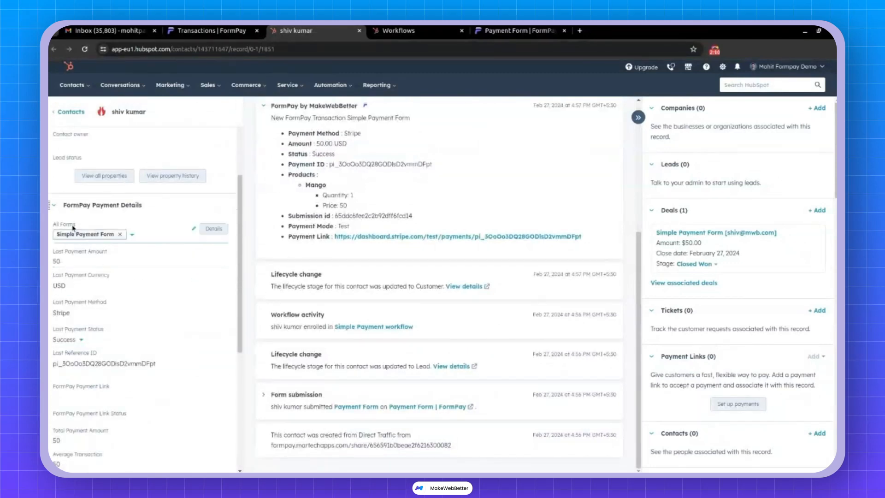
scroll(116, 276, down, 1)
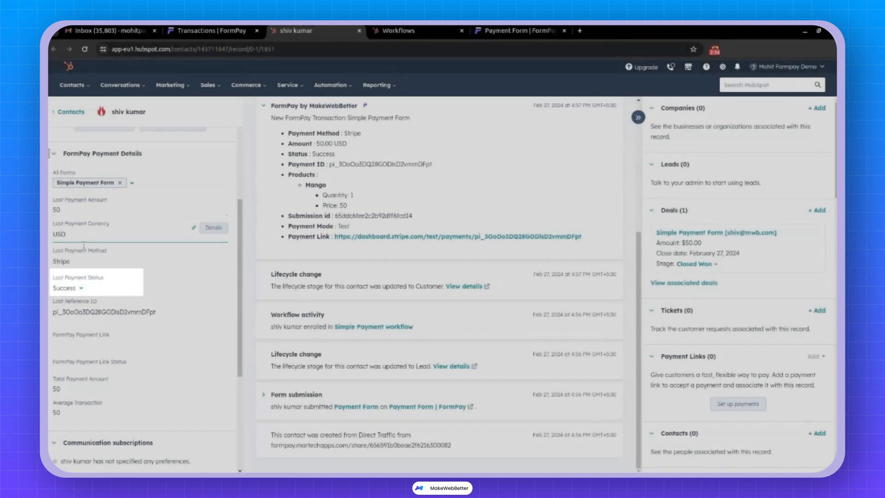
scroll(124, 304, up, 5)
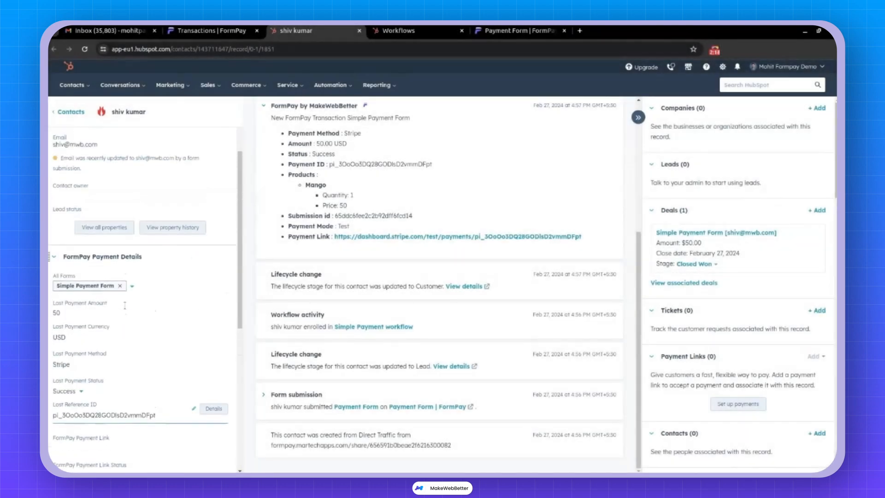
scroll(353, 347, up, 5)
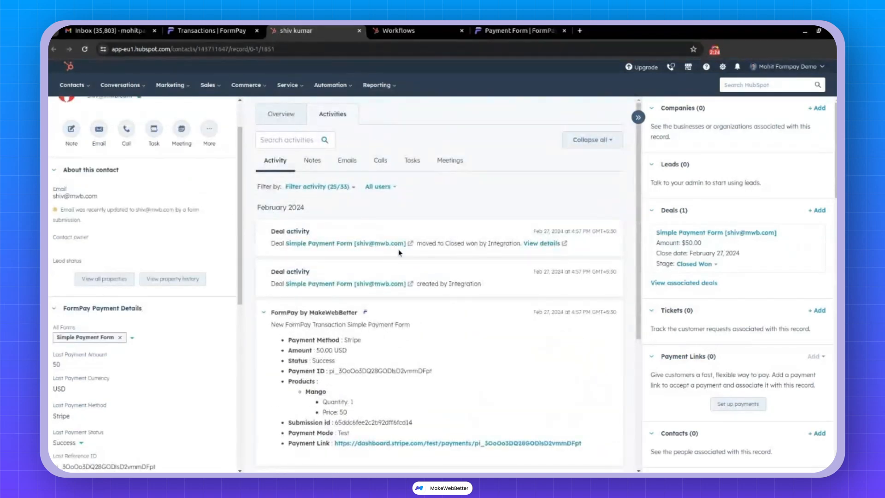
click(129, 36)
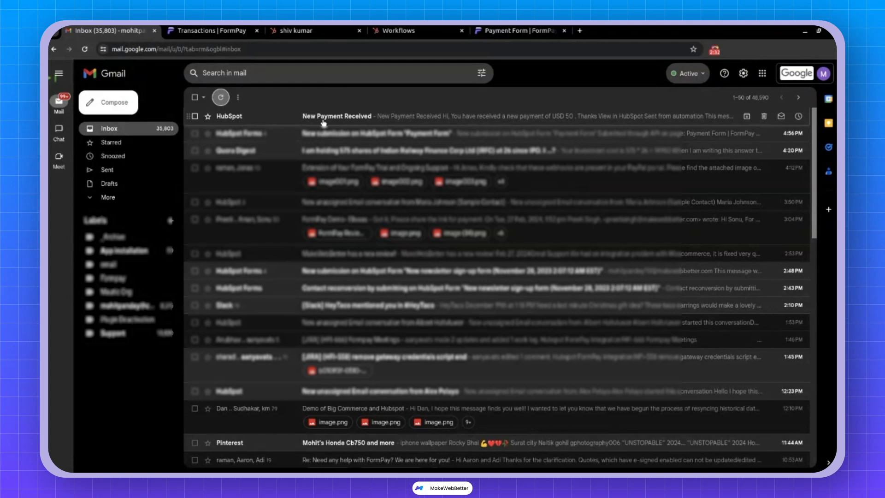
Verify the USD 50 amount in the New Payment Received email, then switch back to the HubSpot contact tab.
click(323, 120)
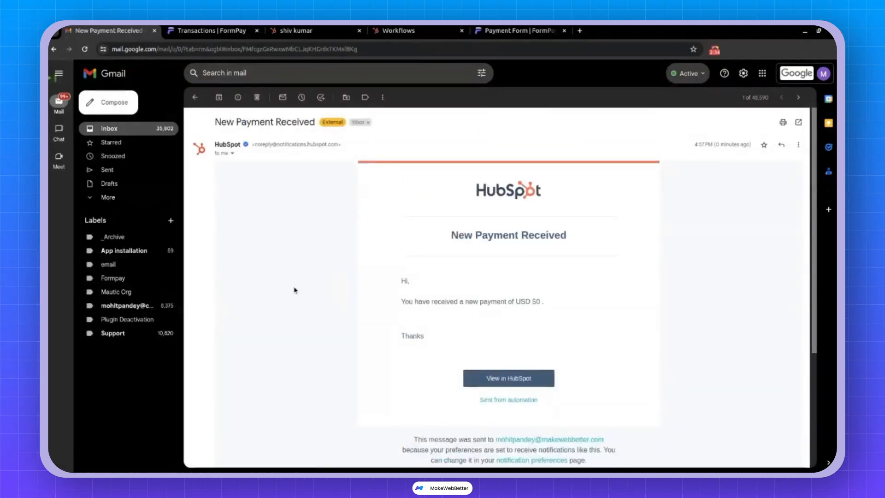
double_click(522, 301)
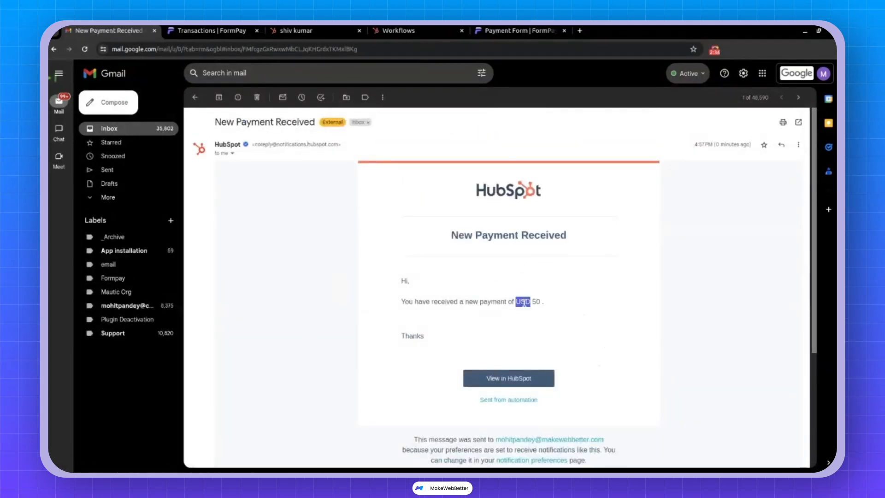
triple_click(532, 303)
click(341, 307)
click(195, 97)
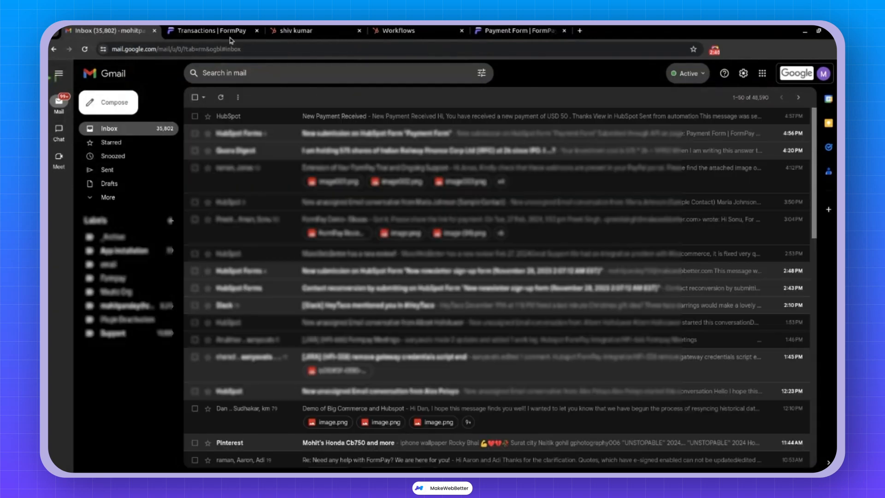
click(305, 31)
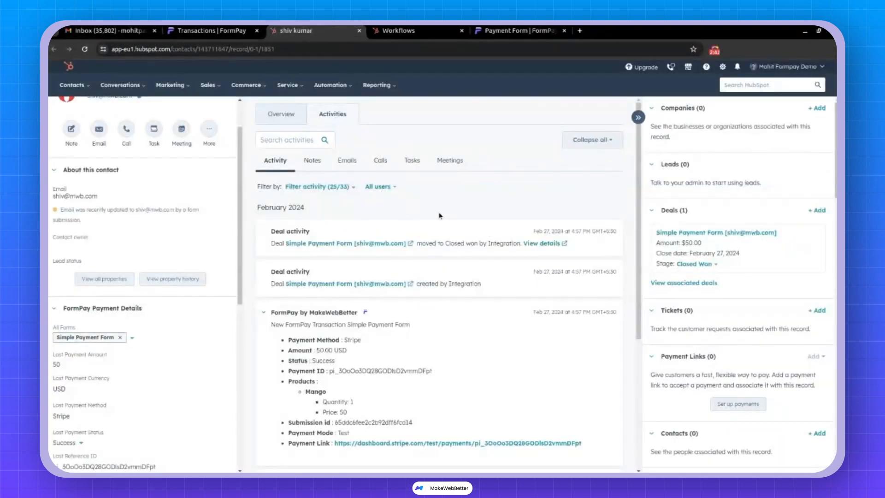
Review the contact's Follow up with customer task, due Mar 1, 2024, in Tasks.
click(409, 168)
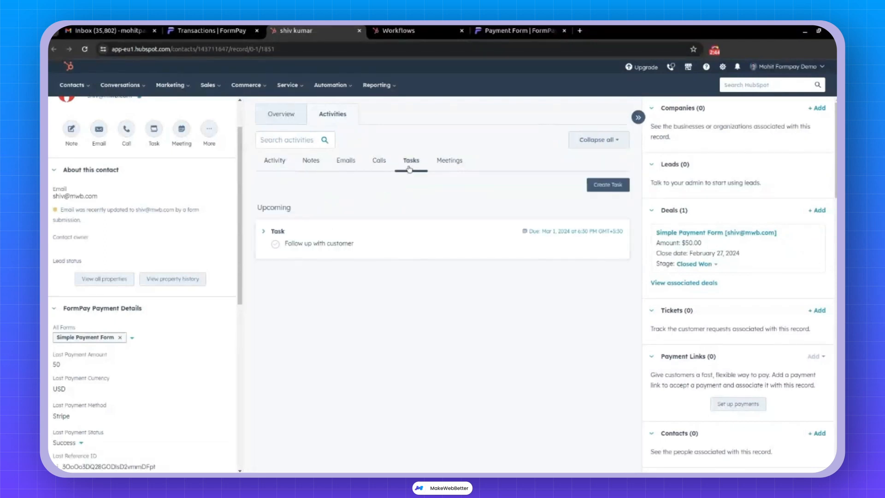
click(260, 235)
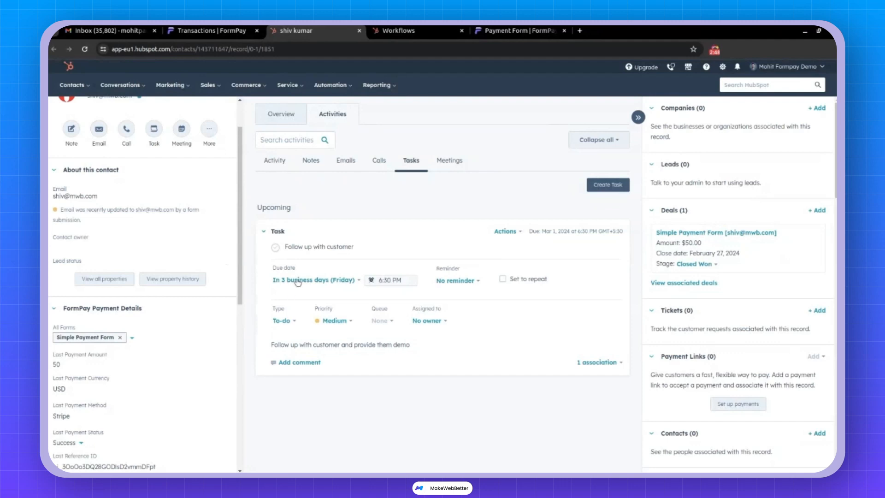
click(263, 233)
Check the activity timeline for the completed Simple Payment workflow and Customer lifecycle stage.
click(278, 168)
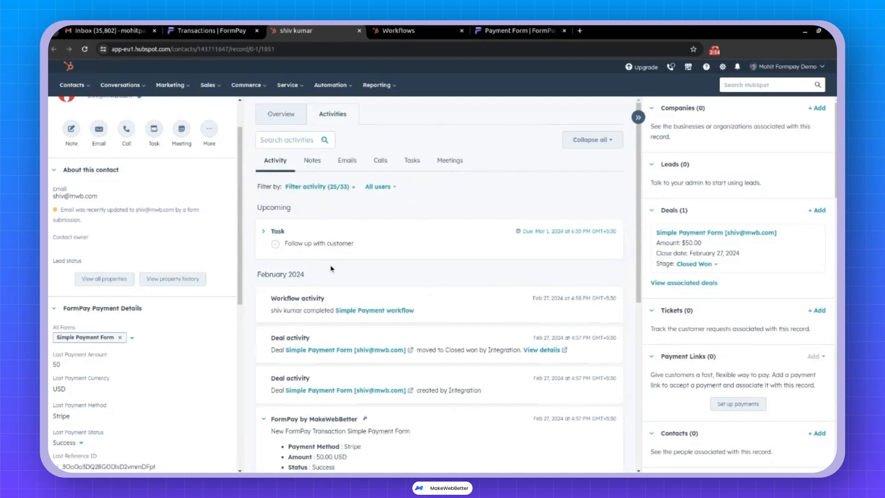
scroll(332, 268, down, 7)
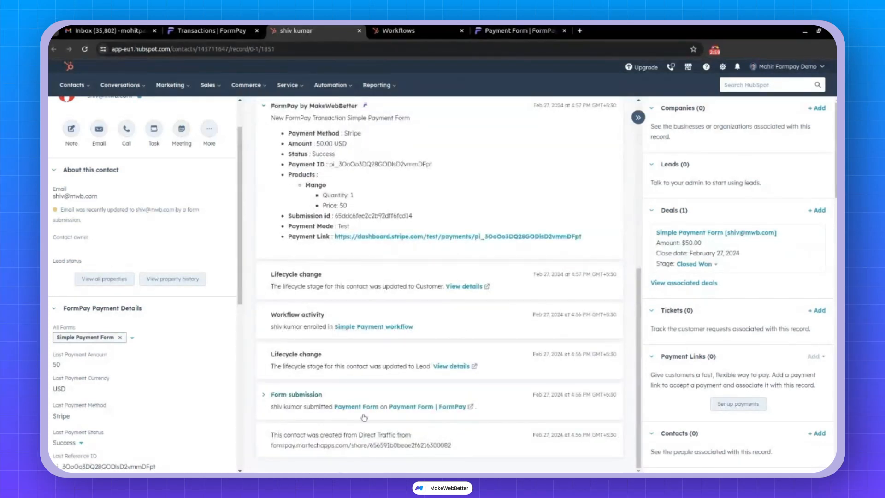
scroll(364, 417, up, 5)
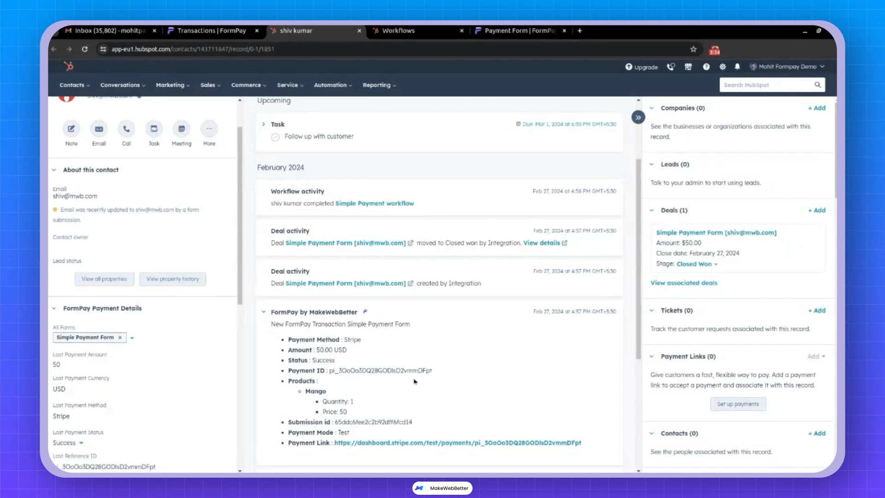
scroll(414, 381, down, 3)
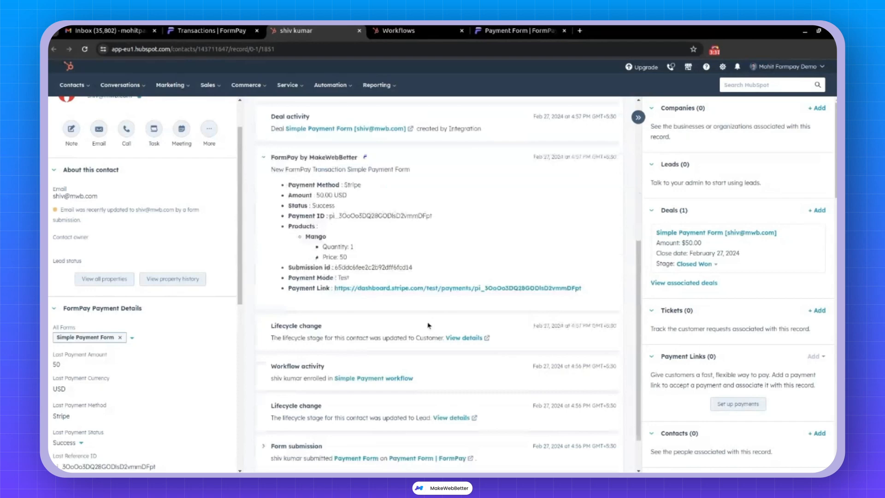
scroll(428, 325, up, 5)
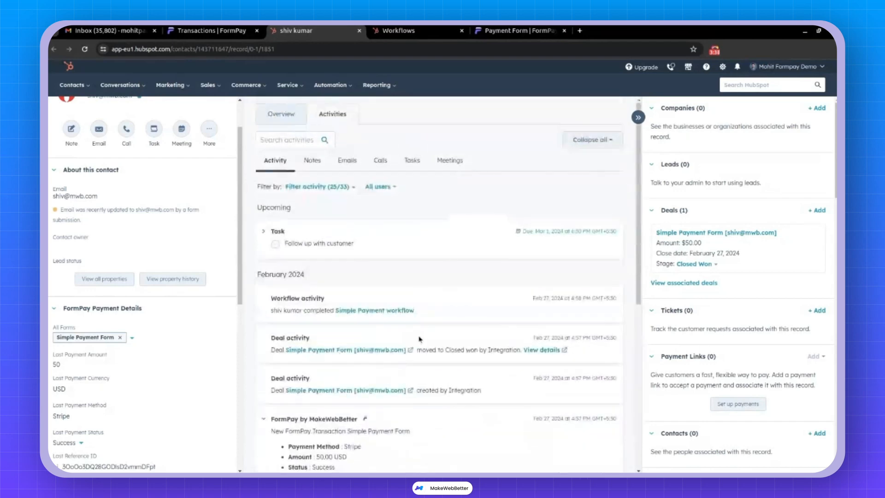